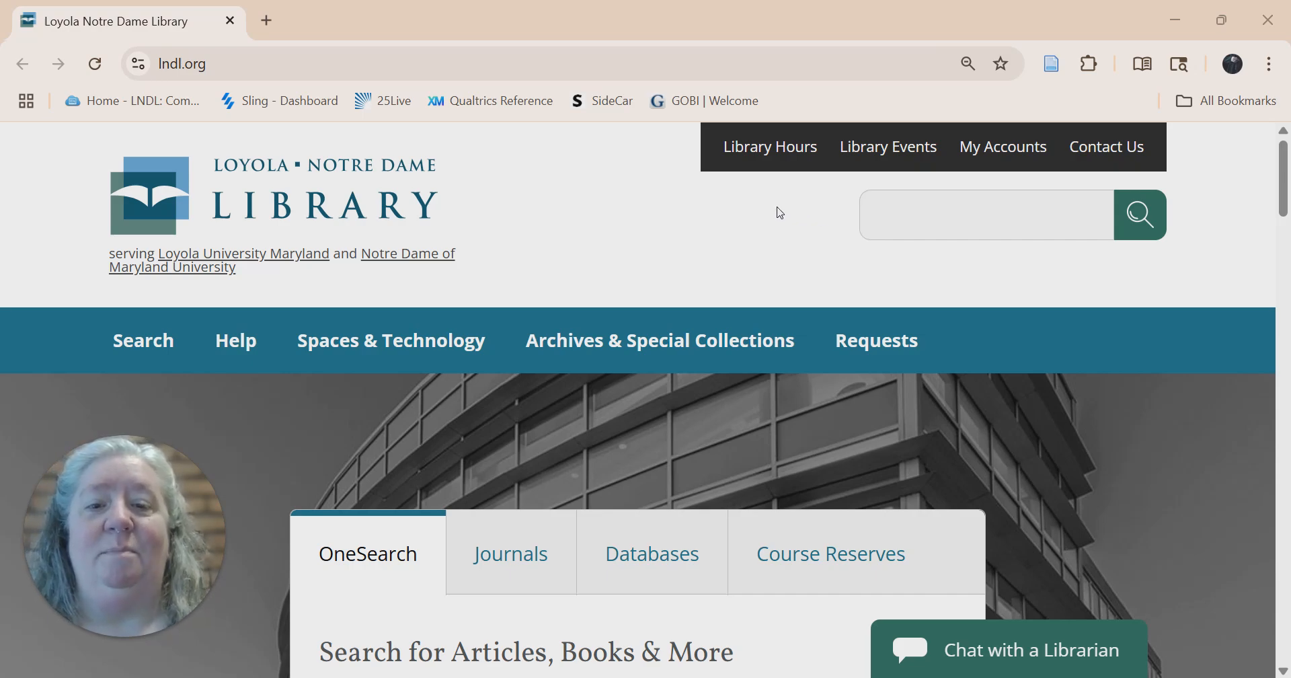
- Open the library's A-Z Databases list from the library home page
mouse_move(166, 332)
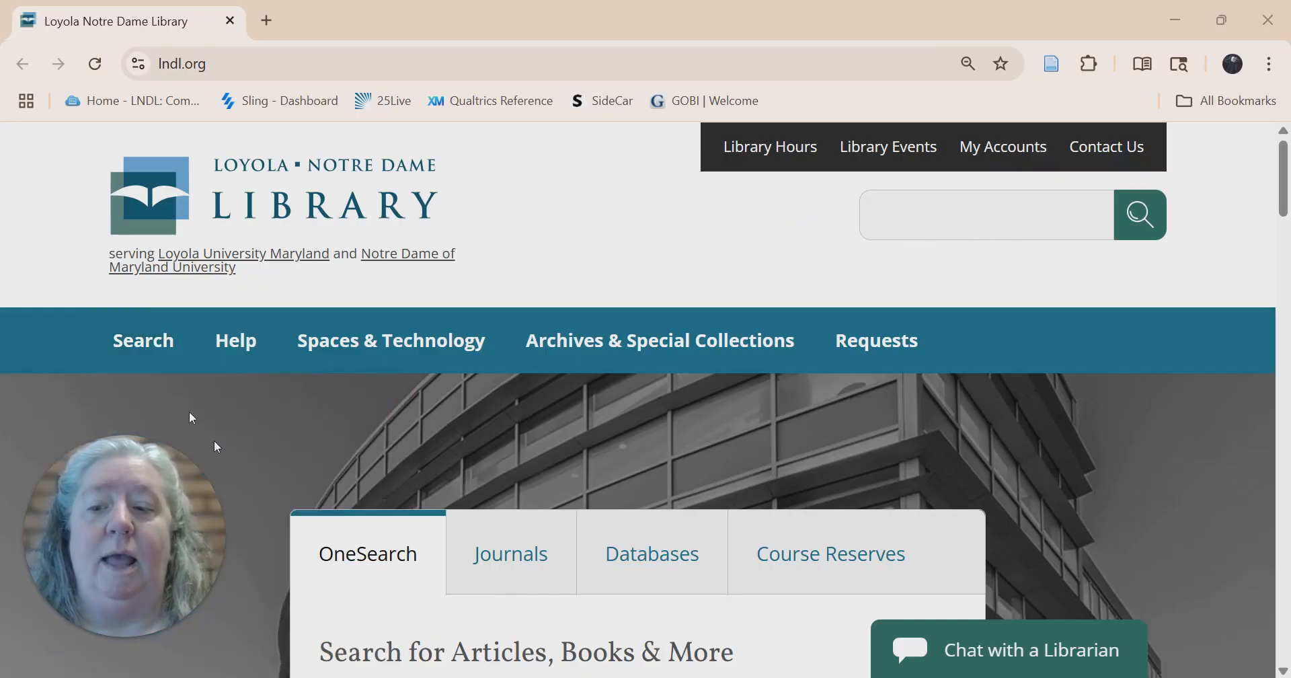
mouse_move(150, 356)
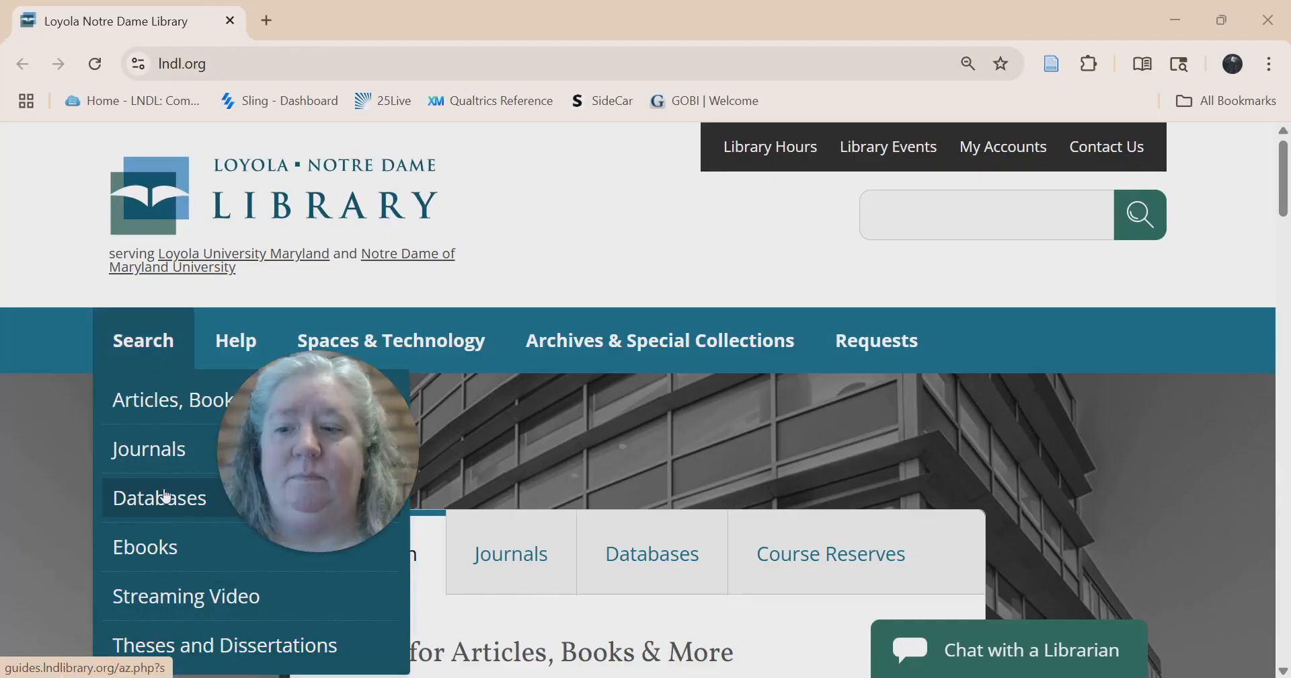
click(167, 495)
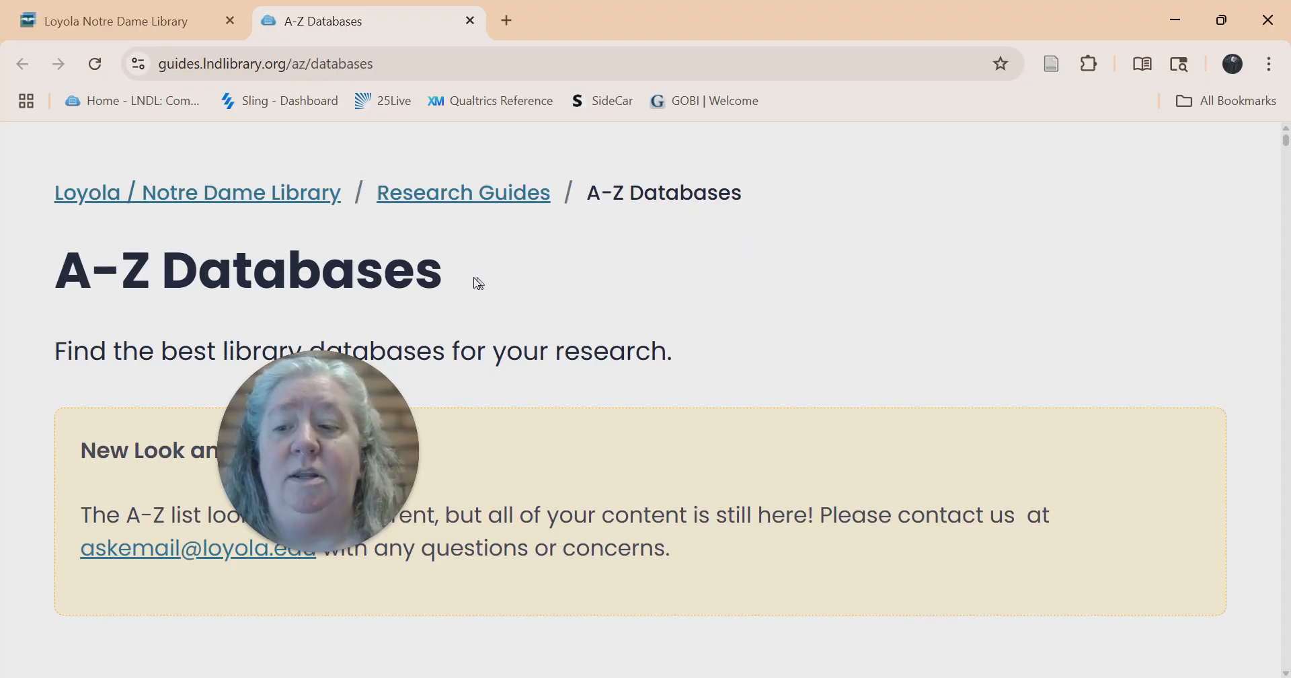
- Filter the A-Z list to databases starting with Z and open the Zotero website from its entry
scroll(454, 270, down, 6)
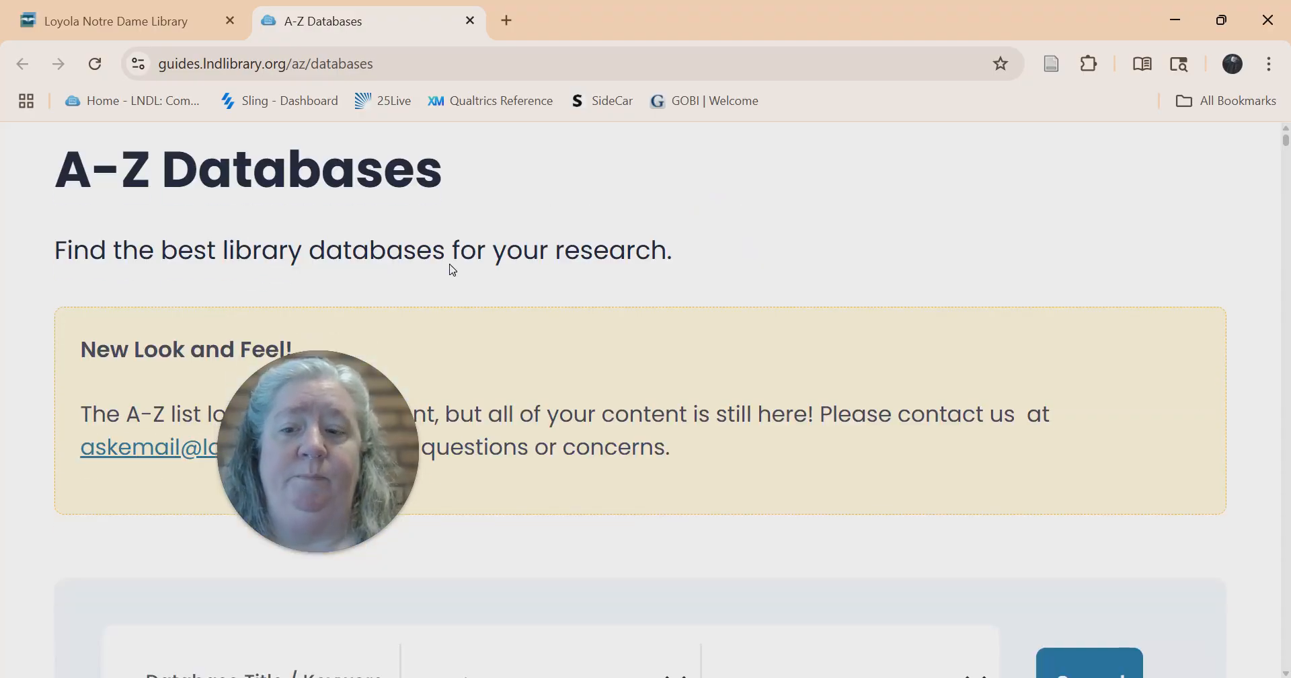
scroll(454, 271, down, 4)
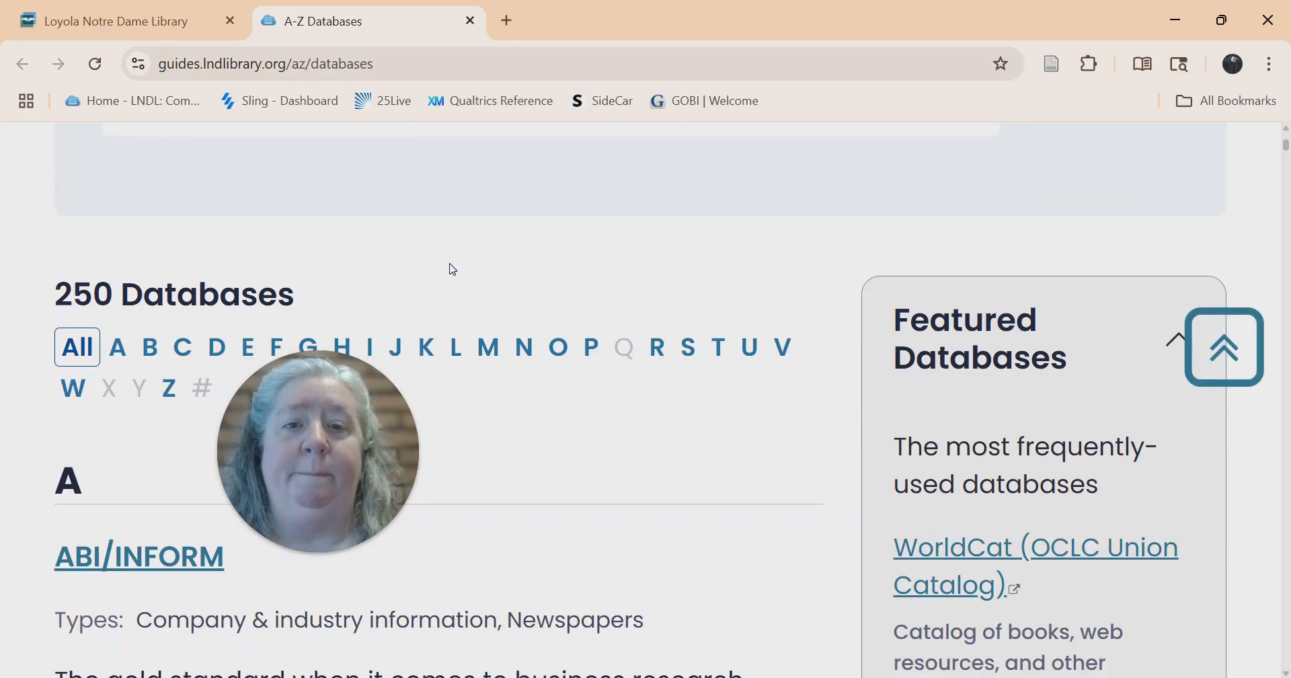
click(689, 33)
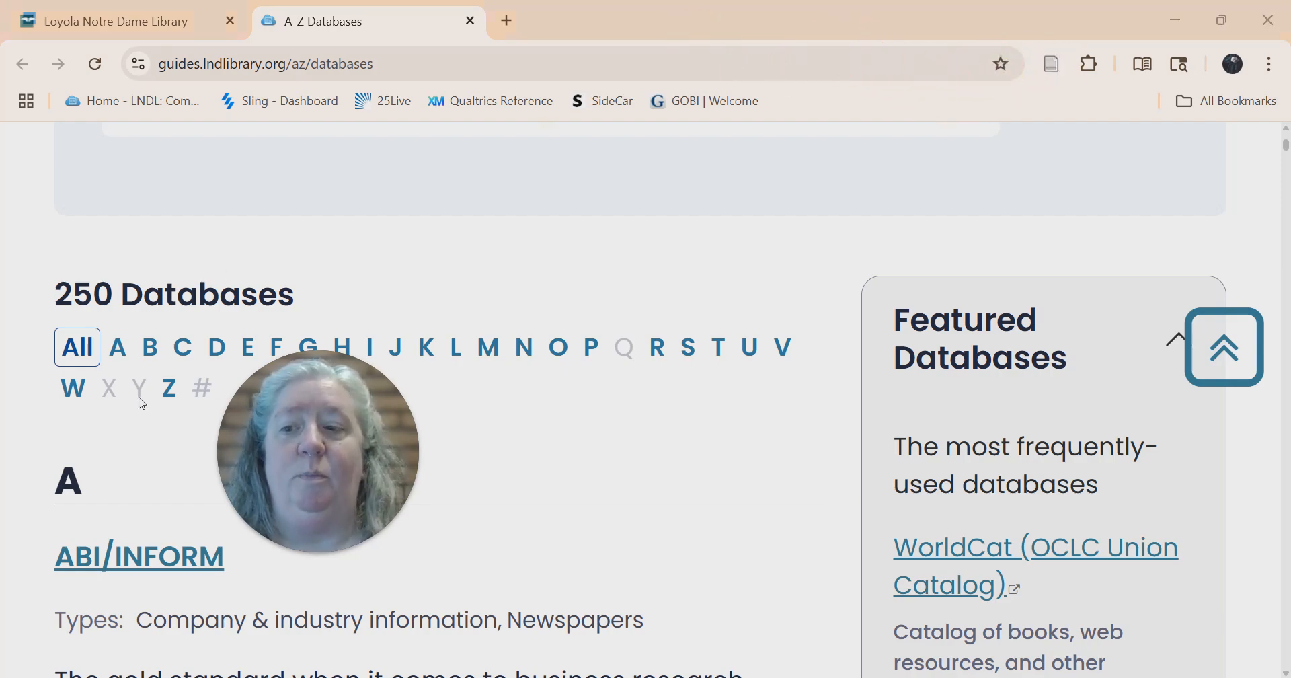
click(169, 390)
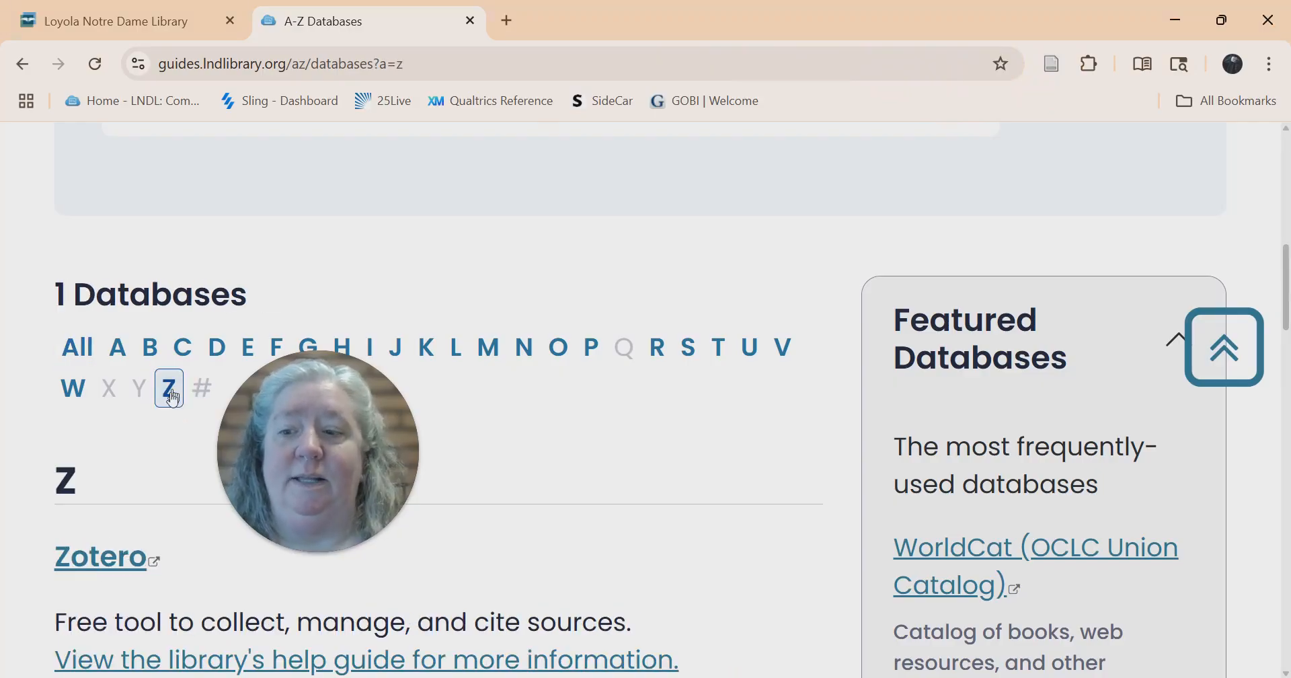
click(112, 559)
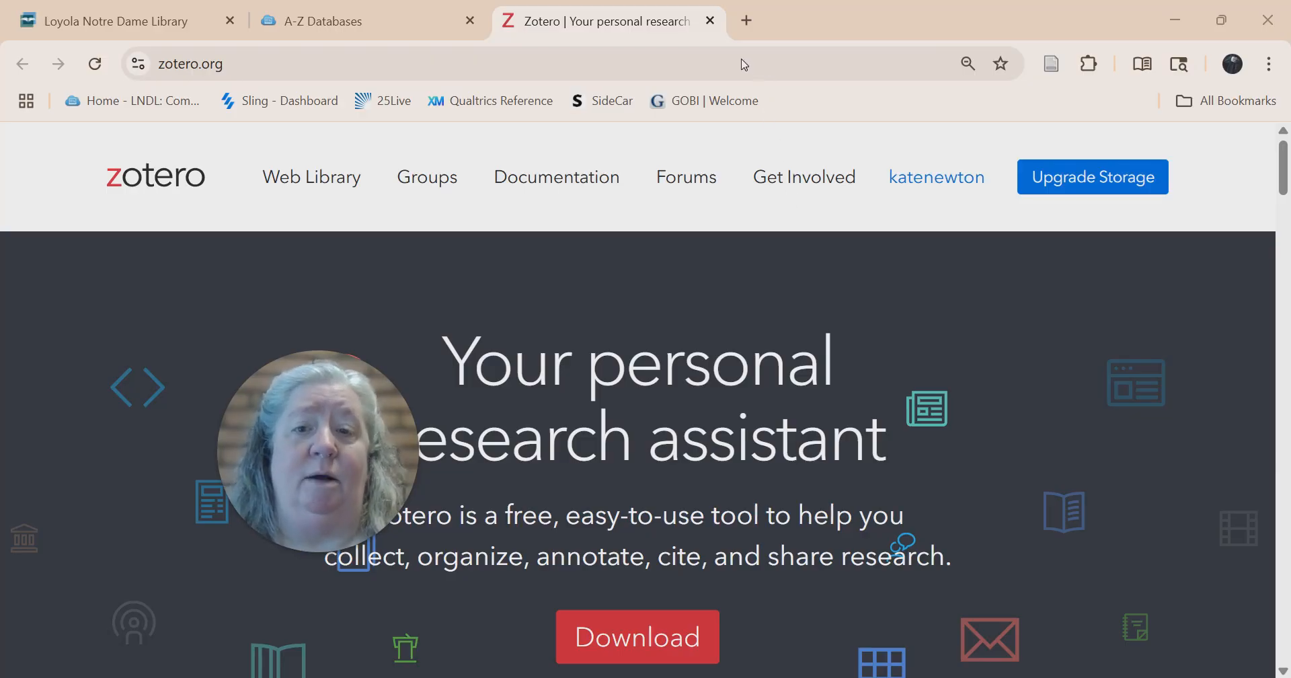
- Go to Zotero's download page and expand the other available versions of the desktop program
click(664, 635)
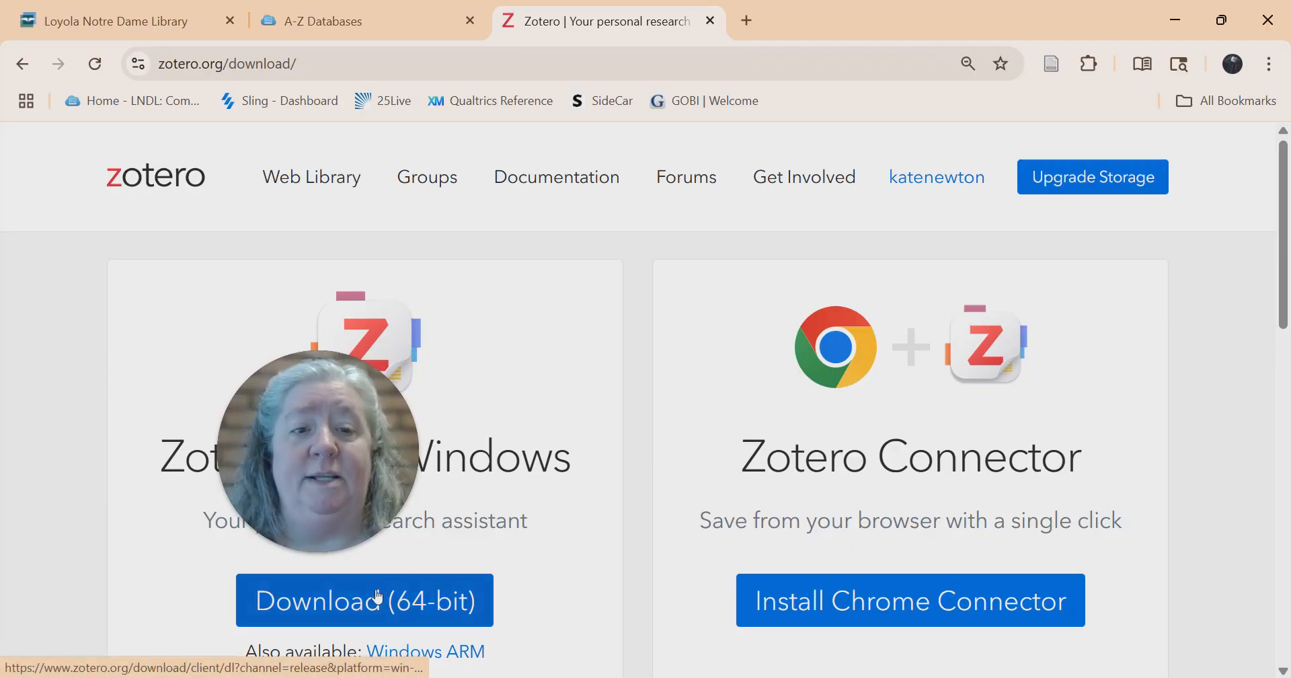
scroll(511, 496, down, 1)
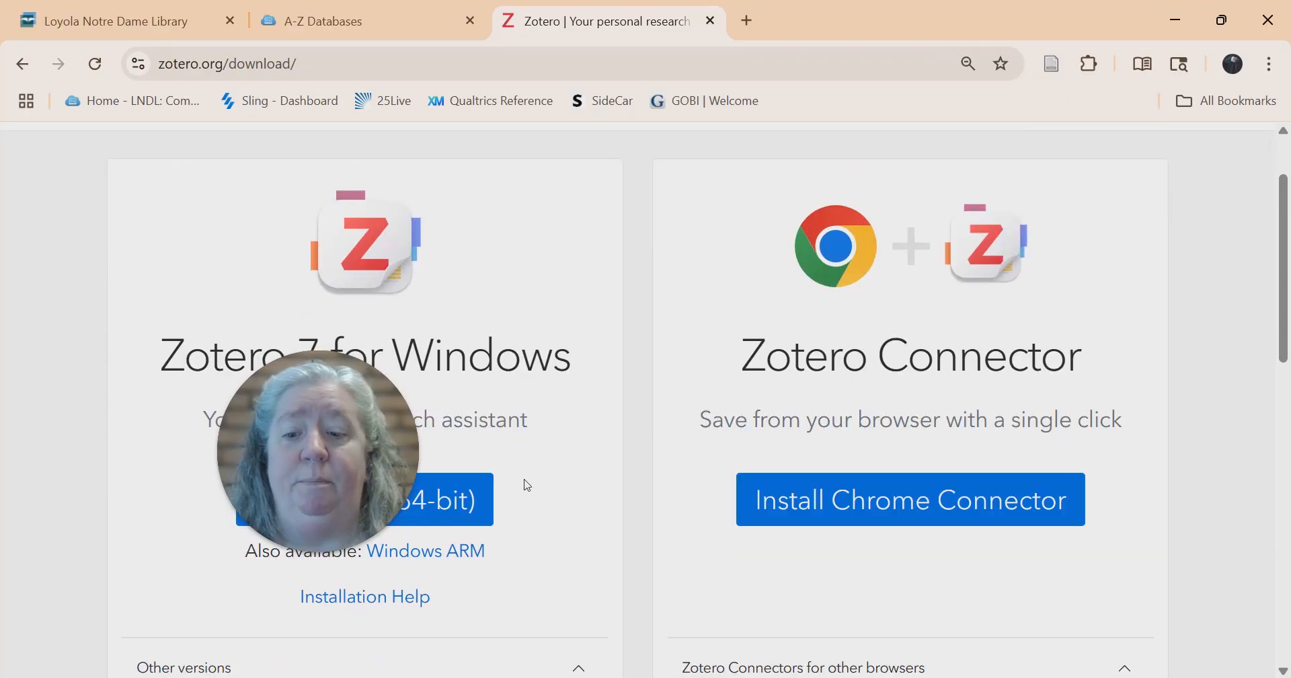
scroll(521, 524, down, 1)
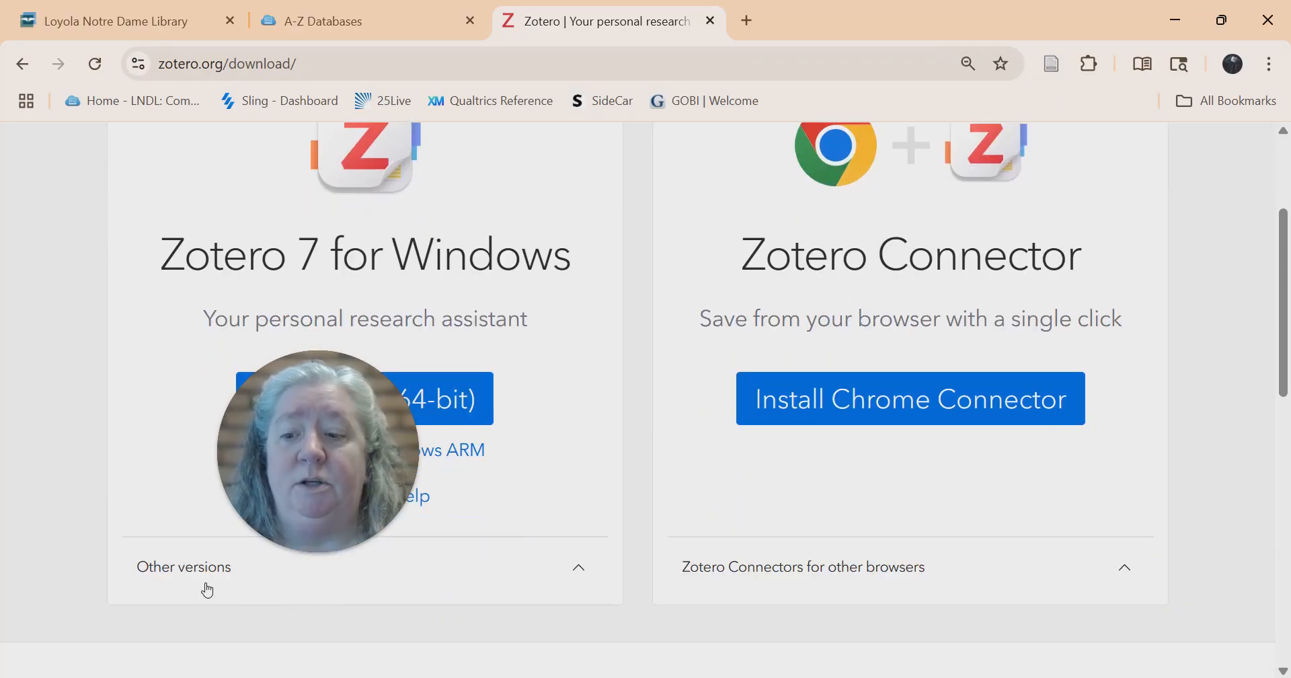
click(246, 581)
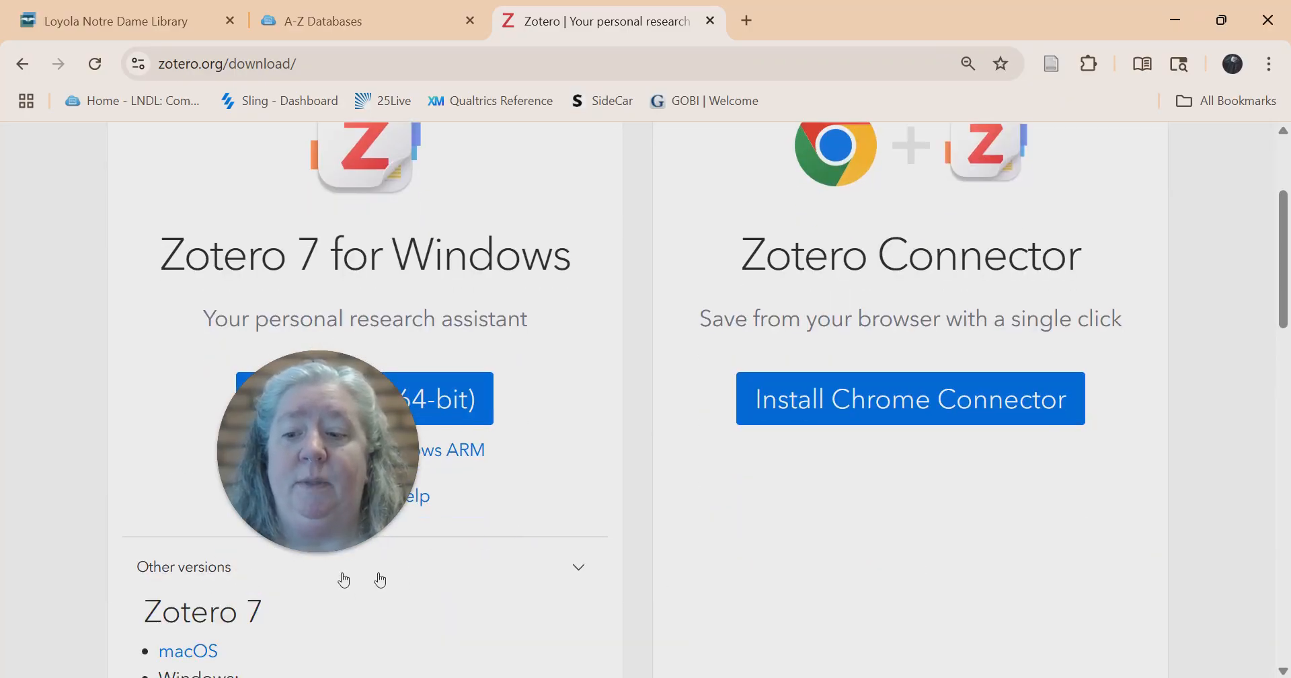
scroll(451, 578, down, 1)
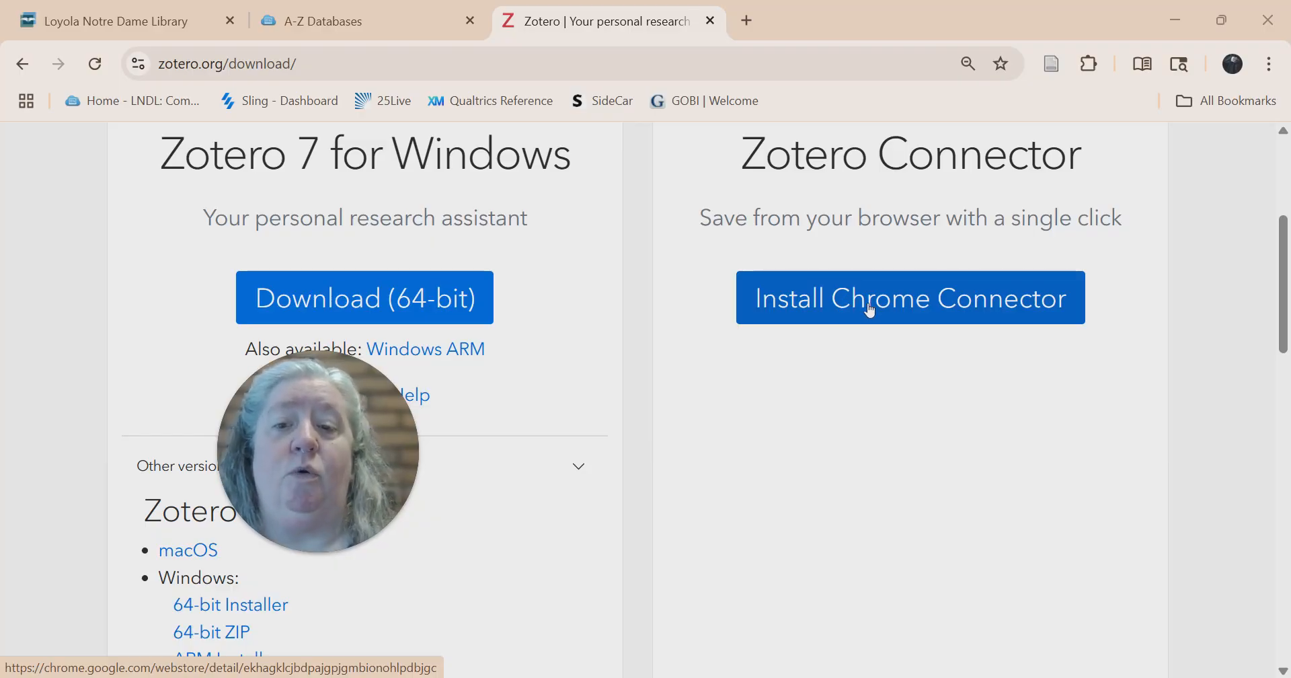
- Expand the Zotero Connectors for other browsers and look through the options offered
scroll(870, 310, down, 4)
scroll(870, 310, up, 4)
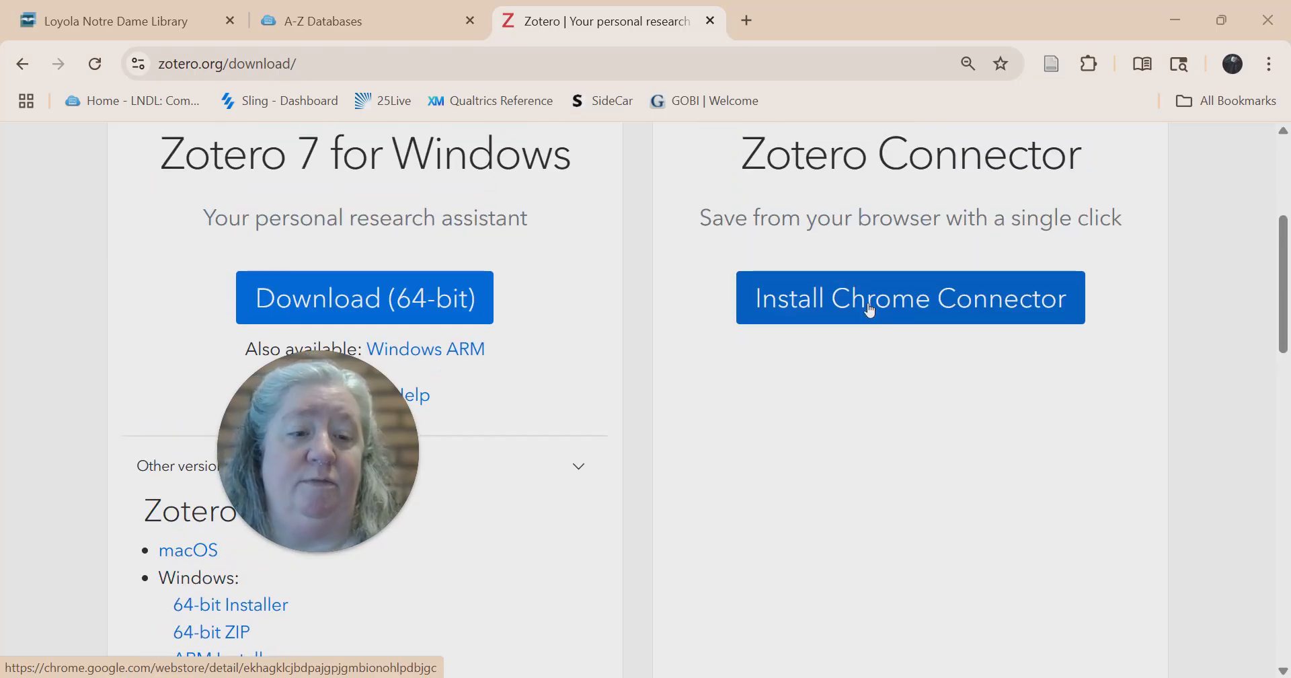
scroll(871, 310, down, 10)
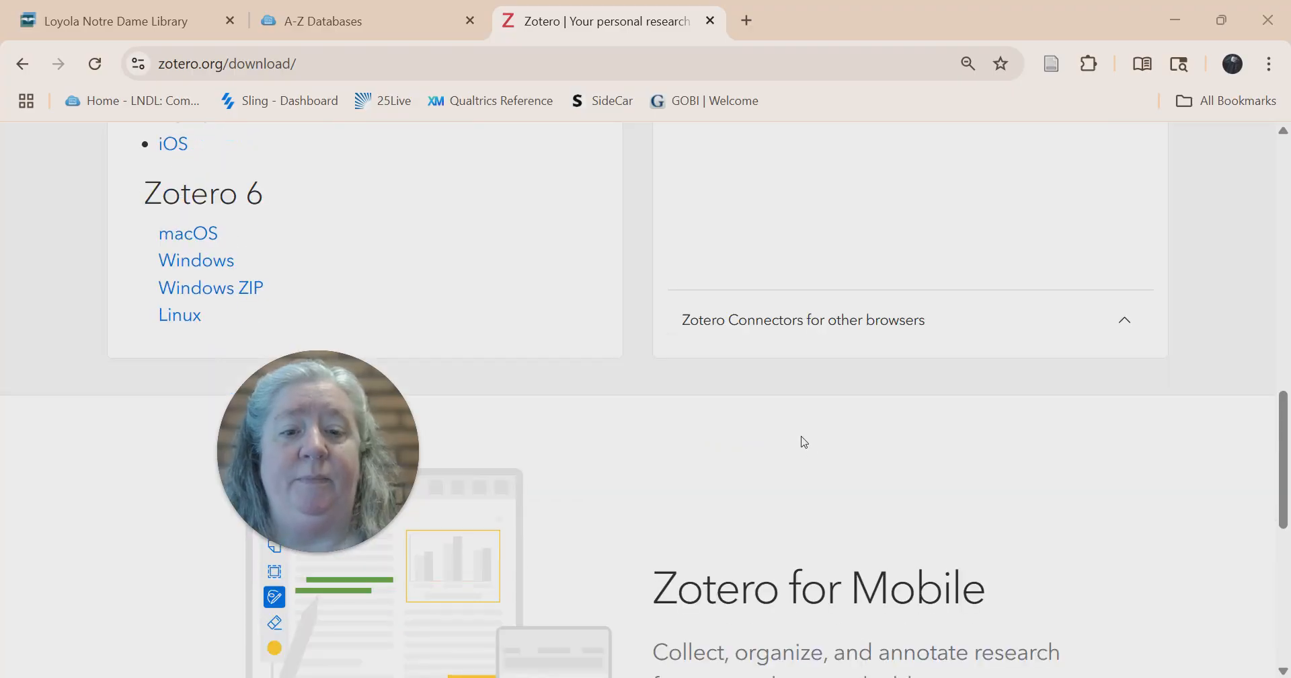
click(772, 323)
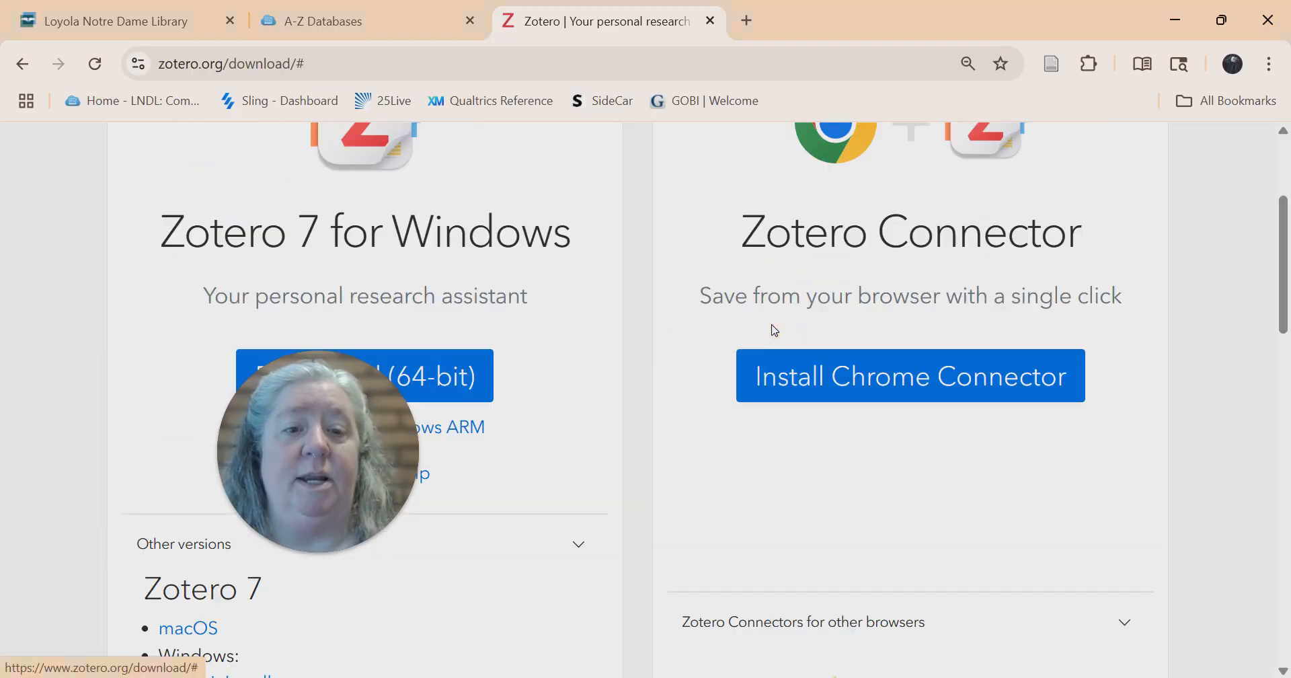
scroll(1043, 370, down, 9)
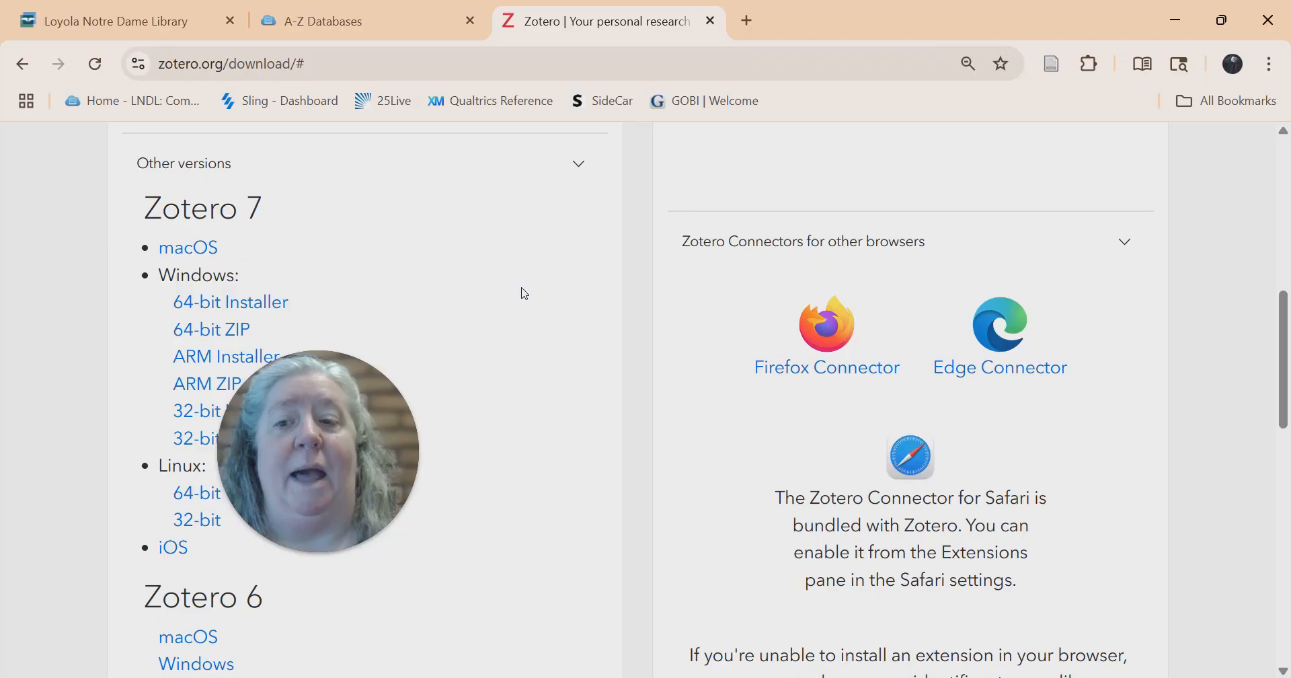
- Collapse the expanded lists of other versions and of connectors for other browsers
click(199, 168)
scroll(815, 405, down, 3)
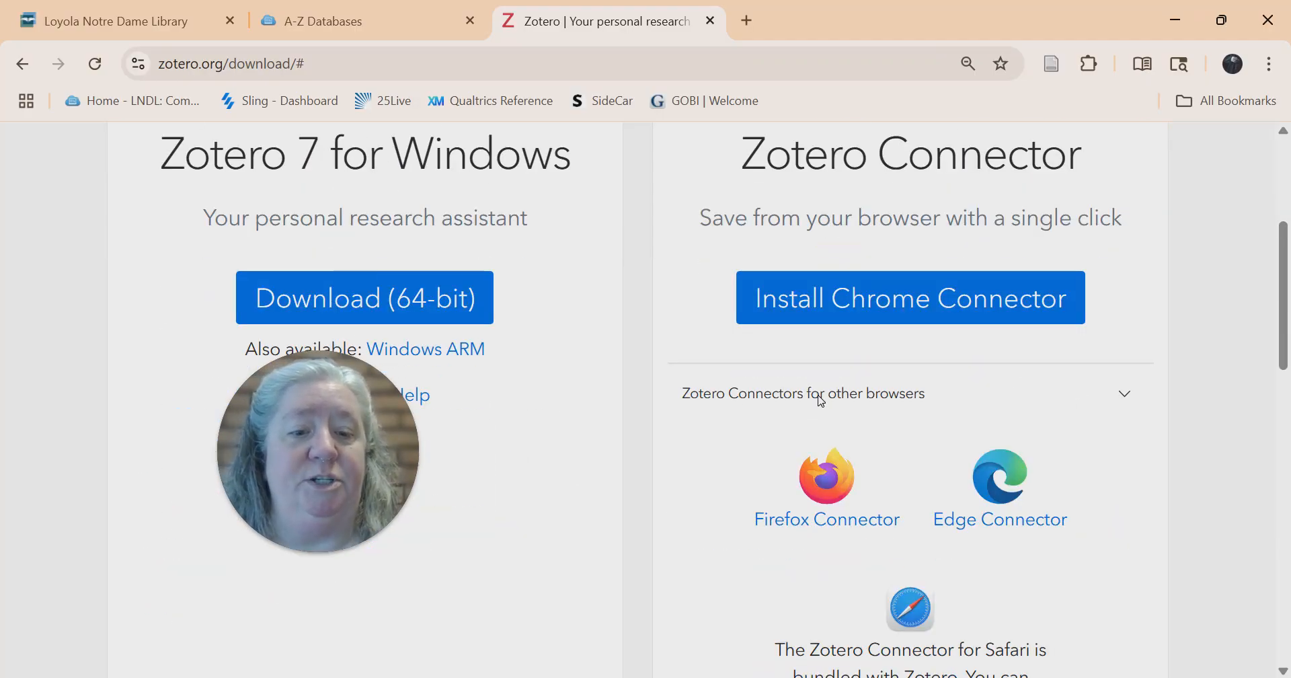
click(816, 409)
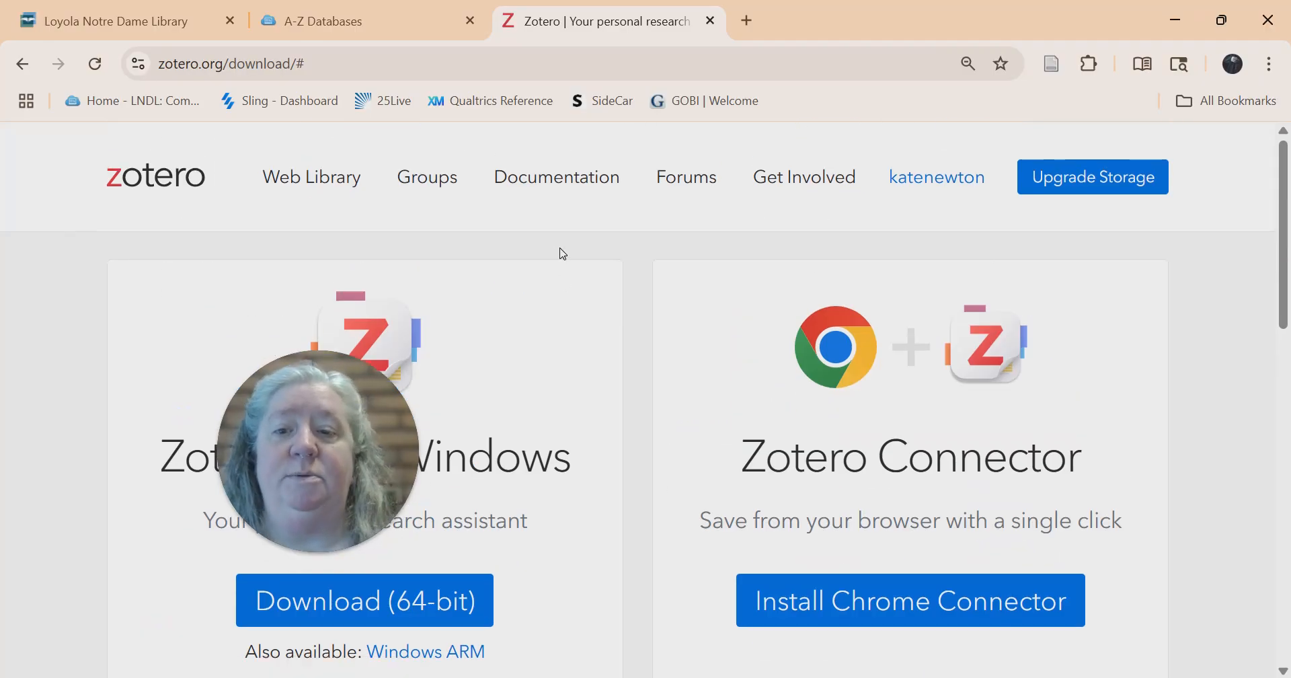
- Close the Zotero and A-Z Databases pages and switch to the Zotero desktop program
click(666, 99)
click(735, 99)
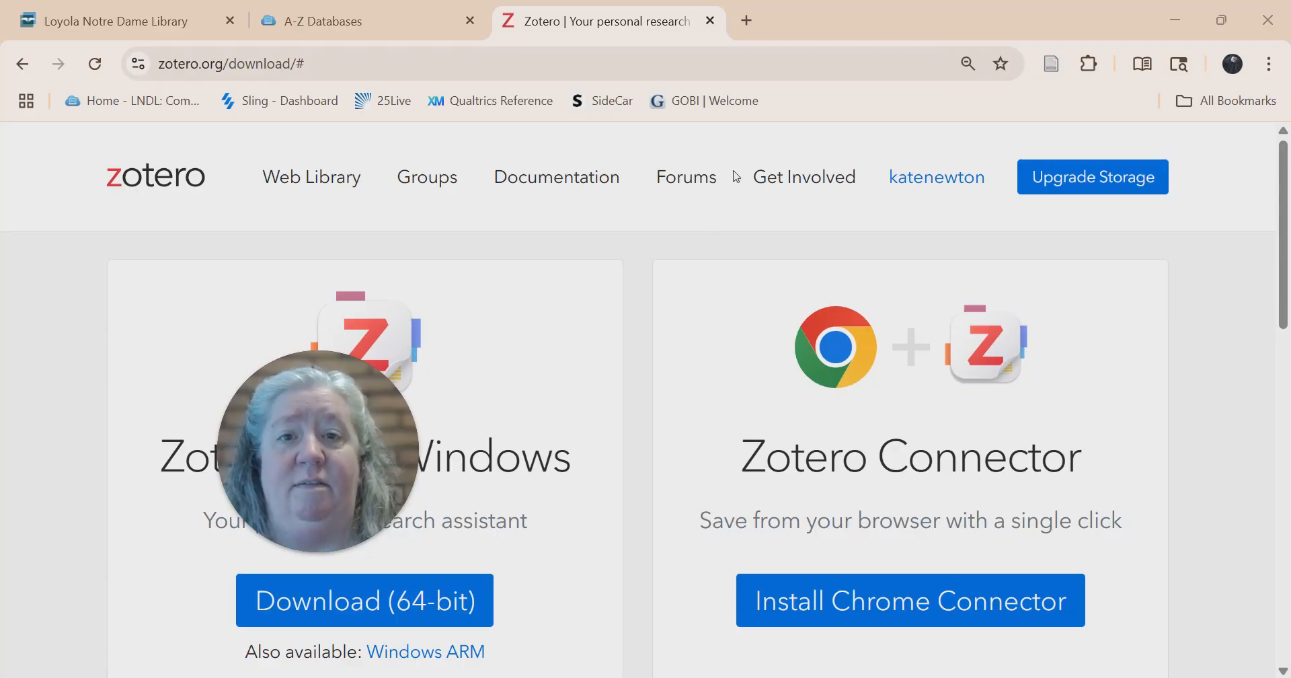
click(710, 21)
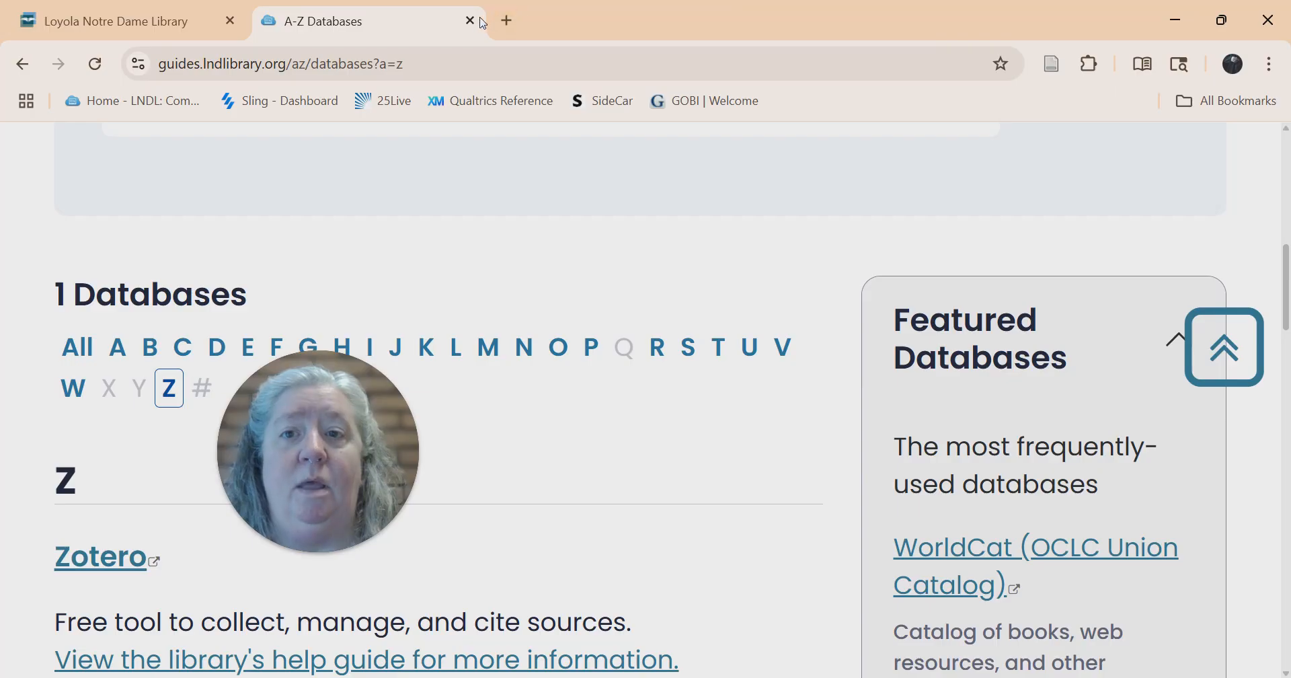
click(470, 21)
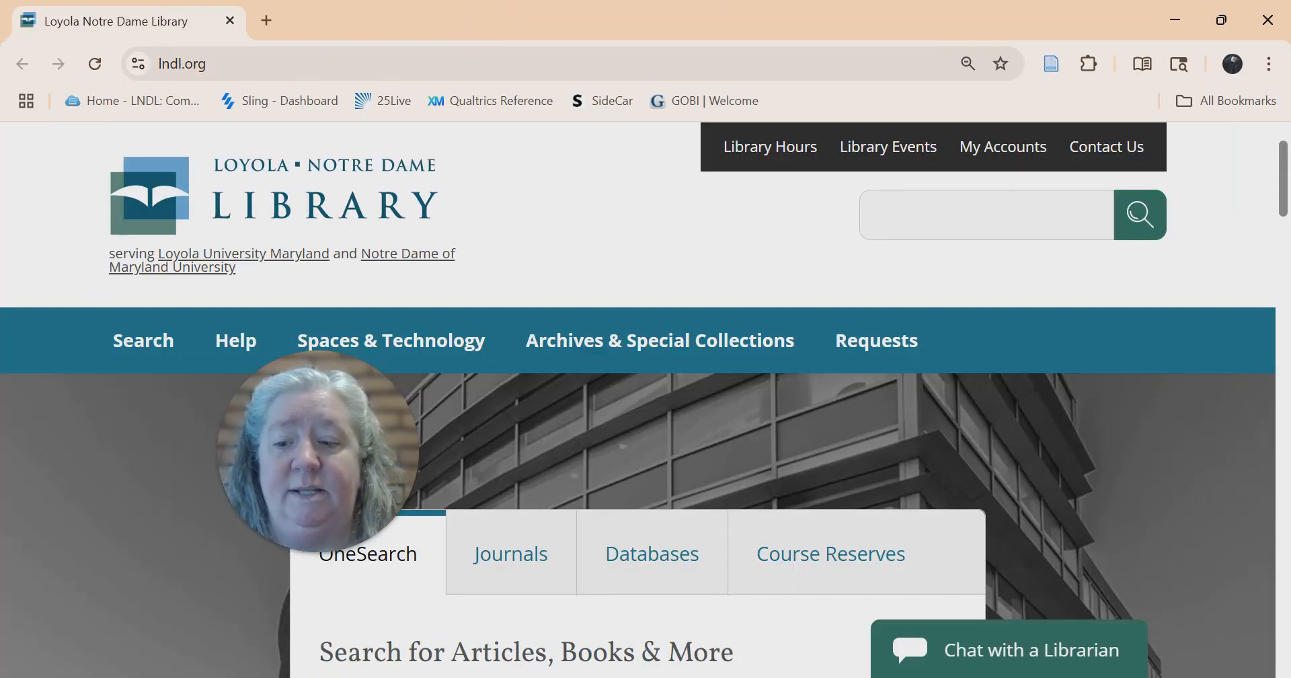
key(super)
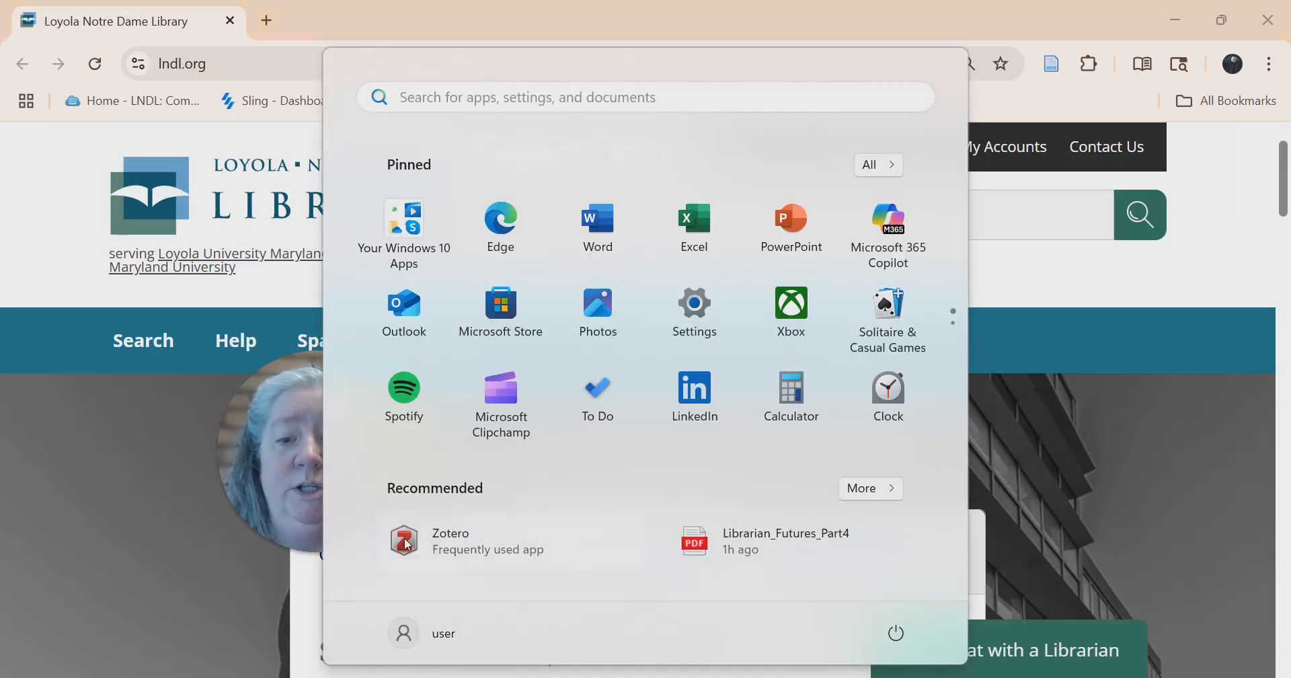
click(431, 544)
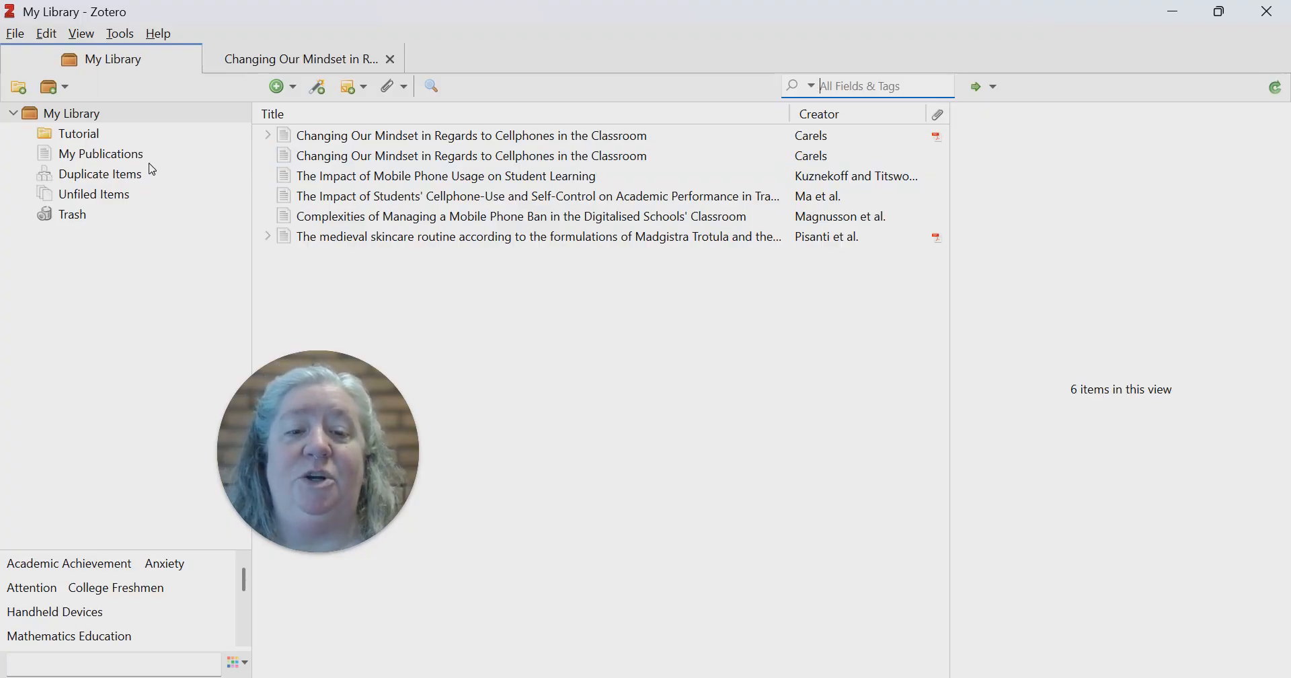
right_click(99, 117)
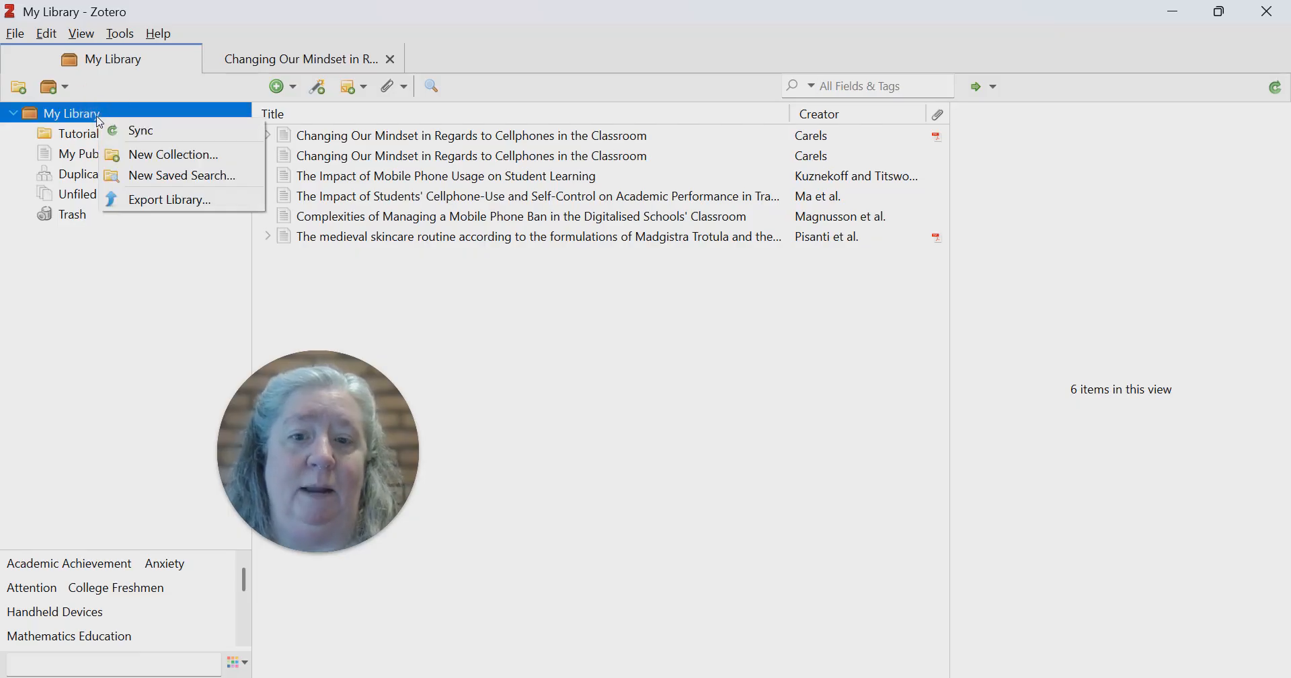
click(134, 155)
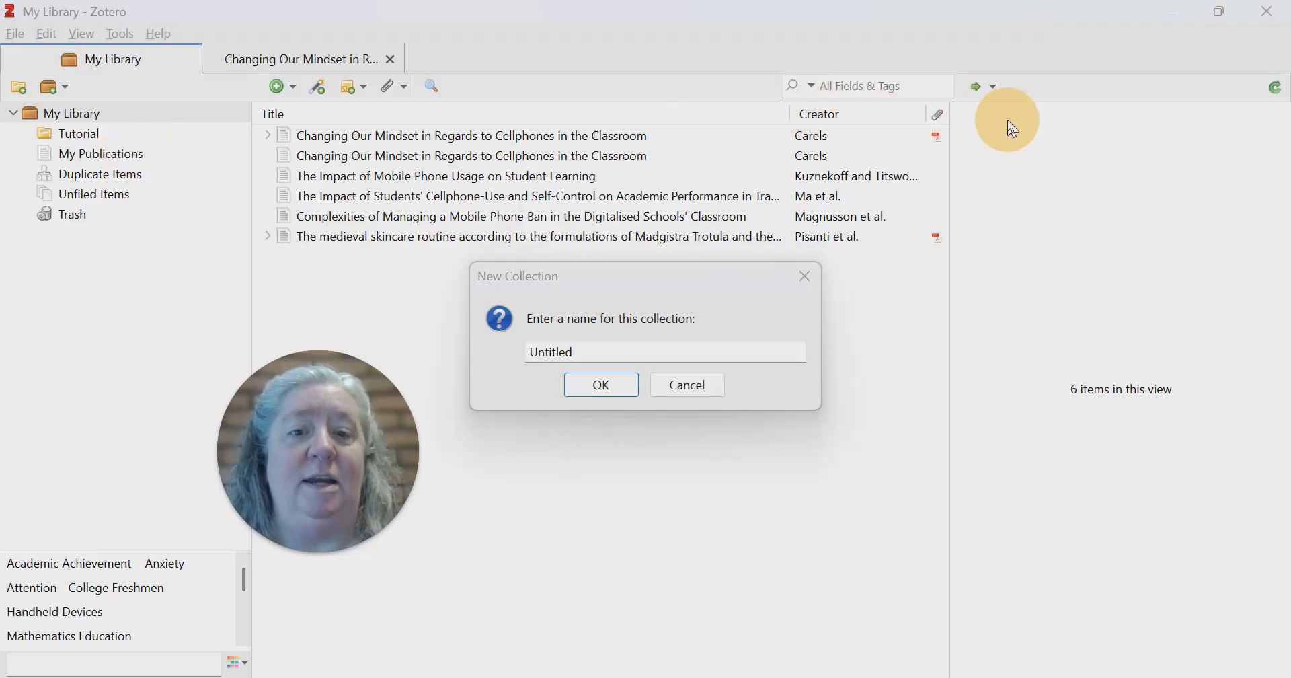
click(805, 276)
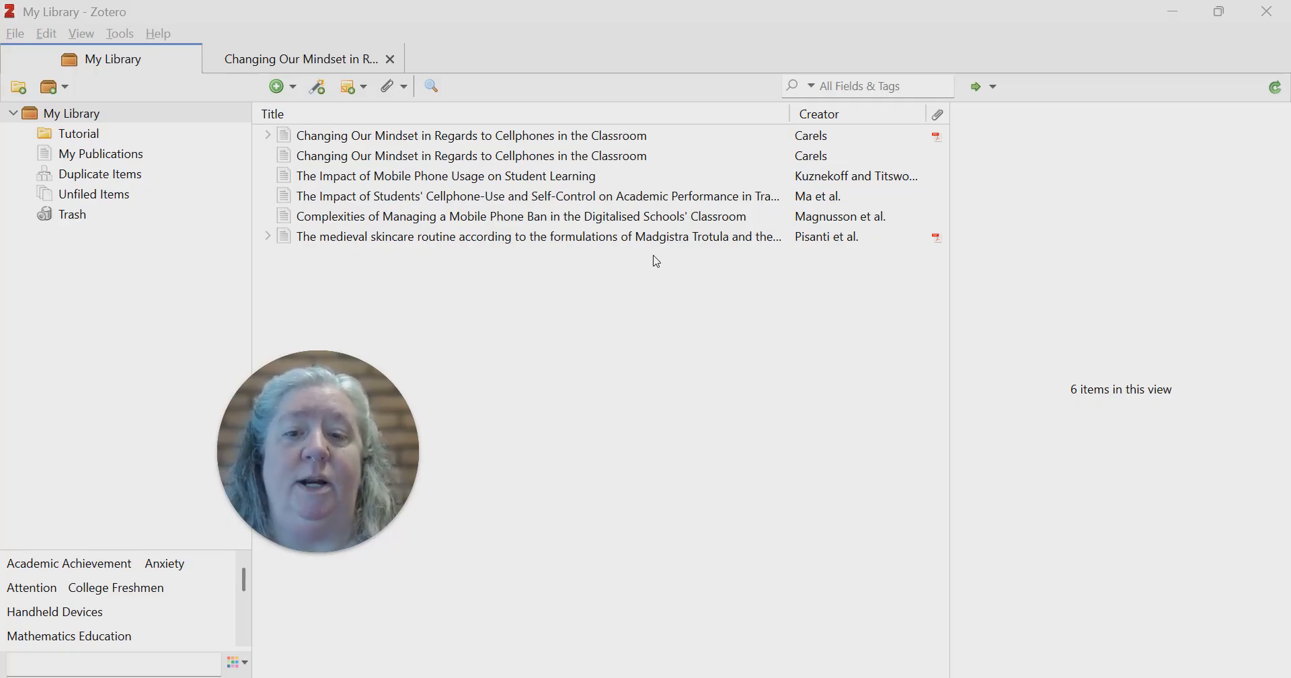
- Expand the first cellphones article to show its note and PDF, and add a blank Journal Article item to My Library
click(267, 135)
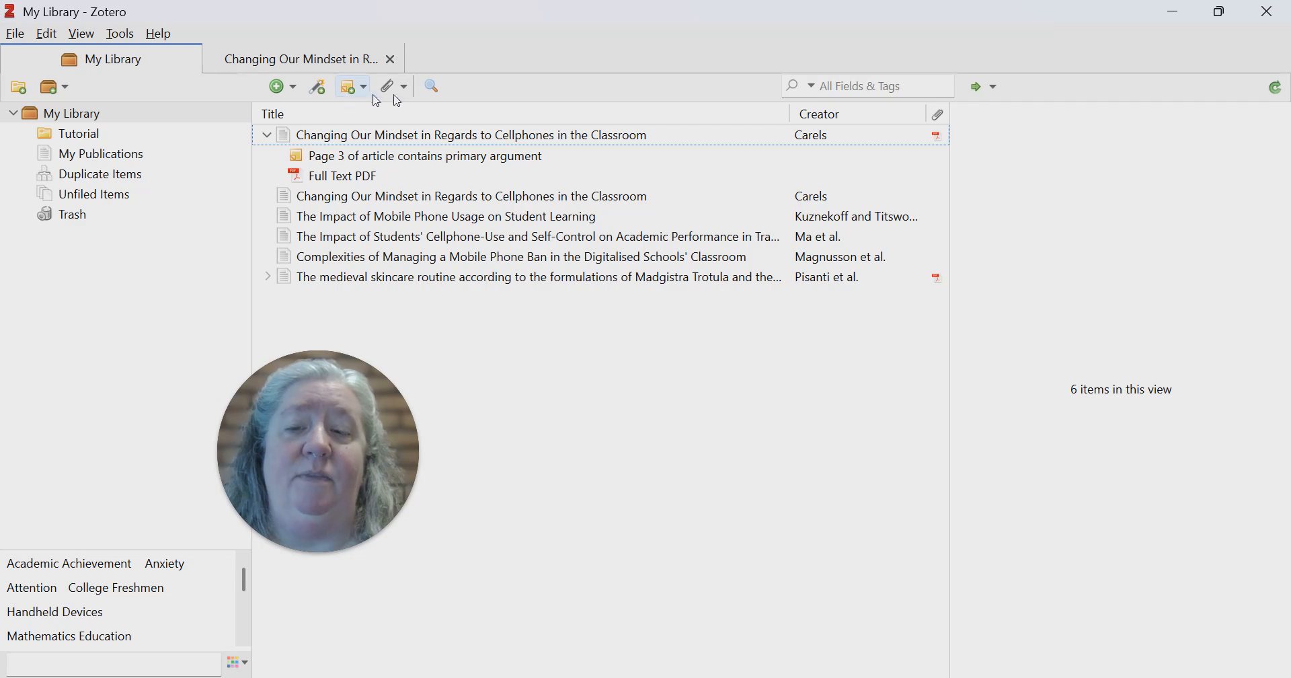
click(281, 87)
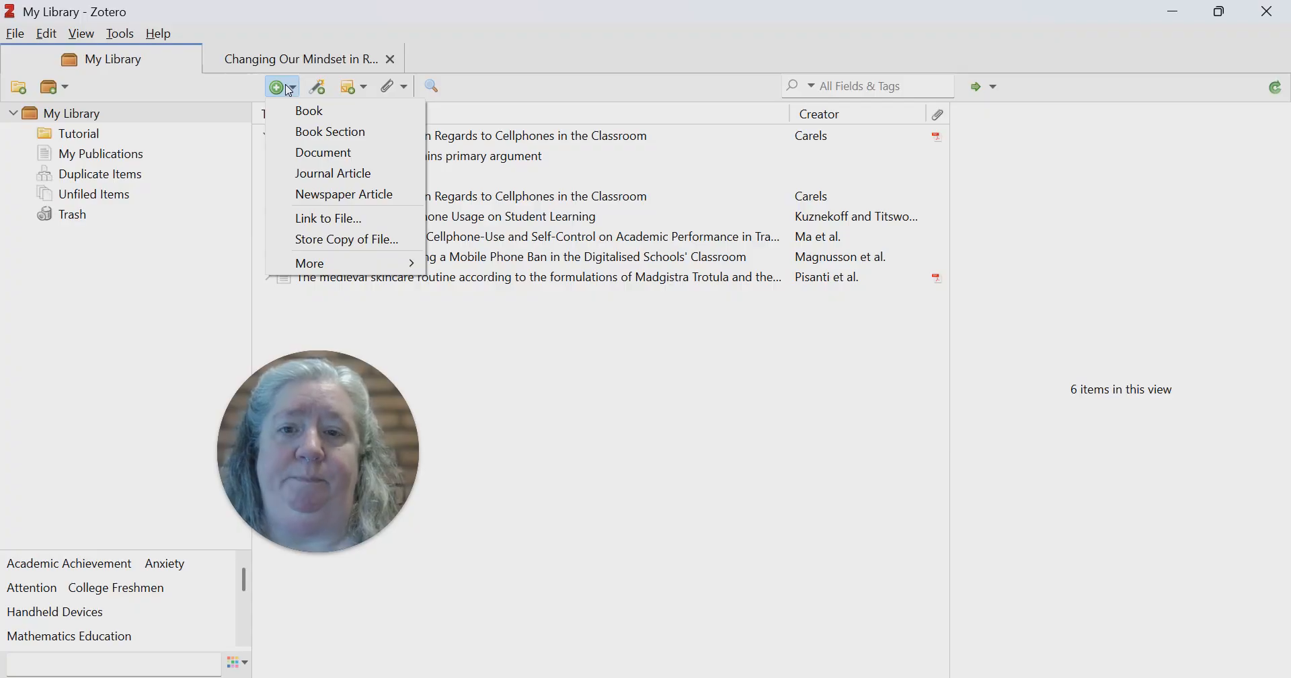
mouse_move(343, 264)
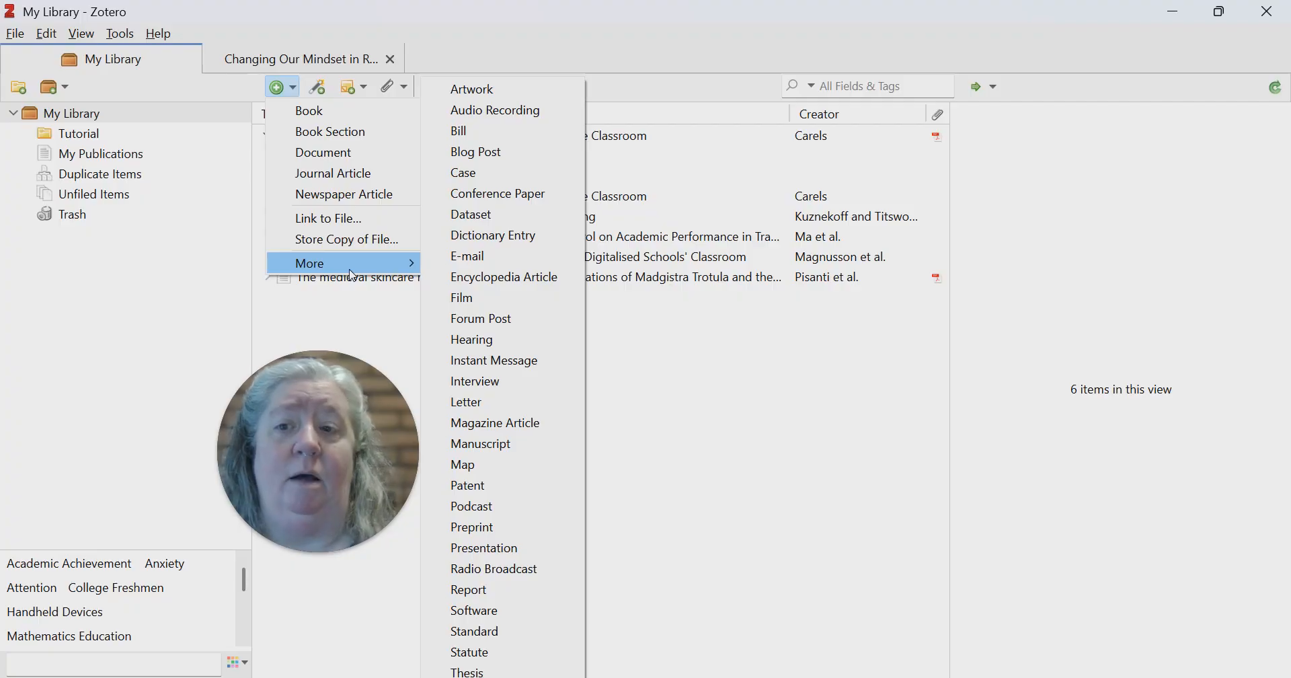
click(330, 179)
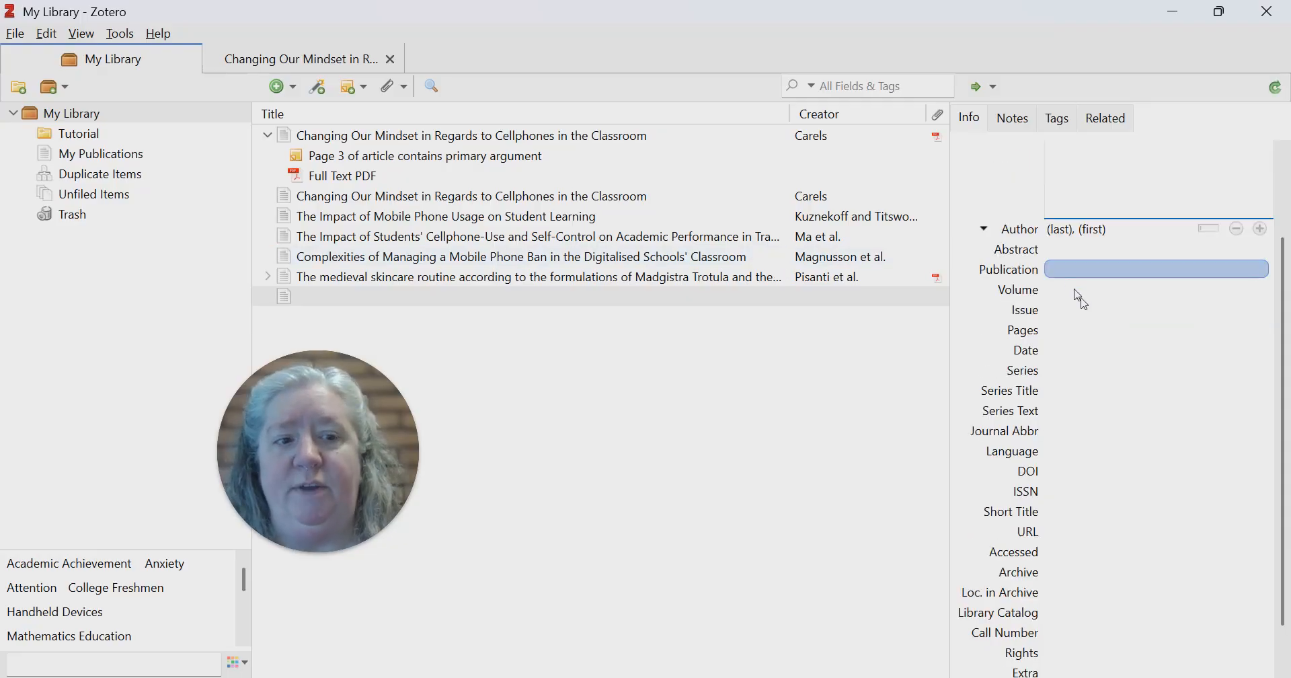
- Examine the blank journal article's information fields, including DOI, ISSN and URL, without filling them in
scroll(1078, 295, down, 3)
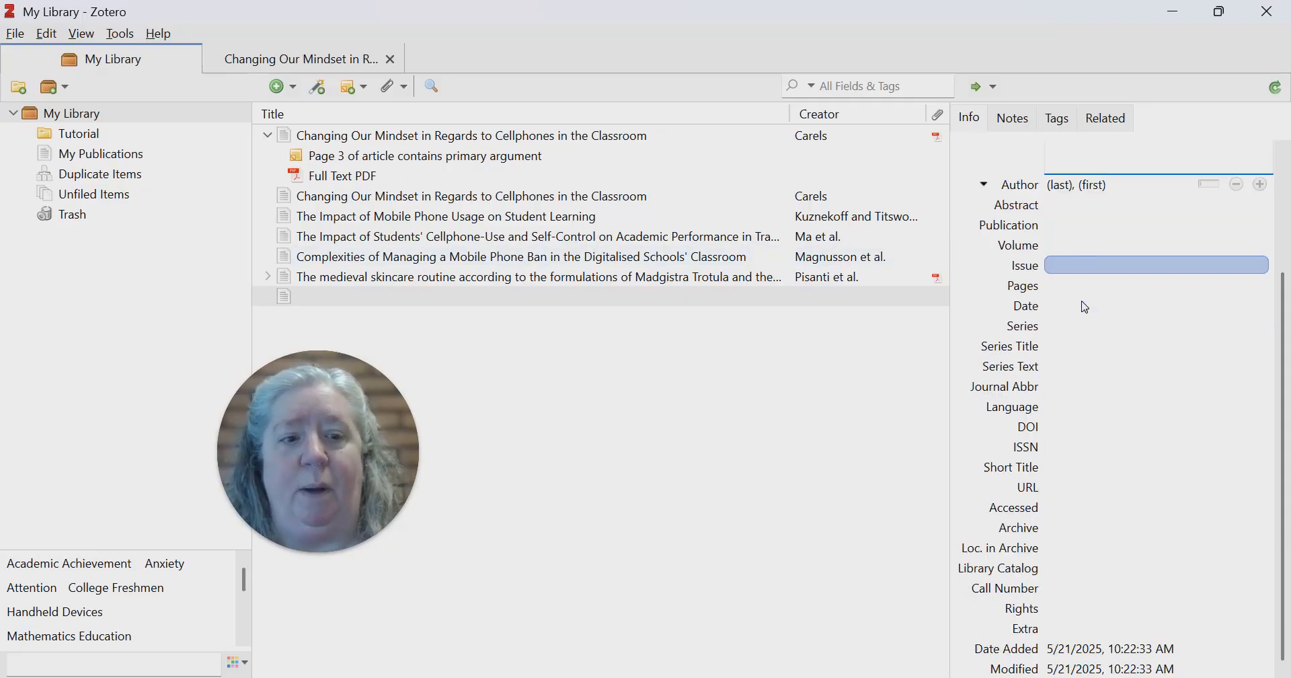
click(1055, 428)
click(1055, 446)
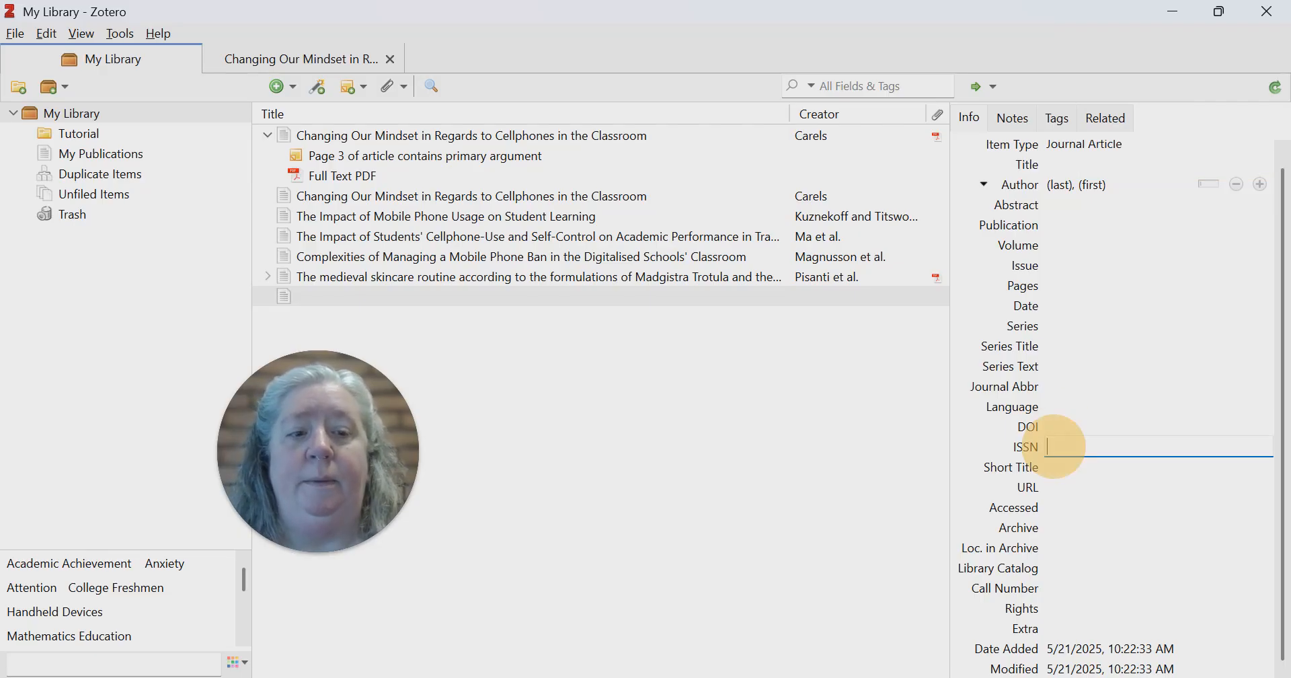
click(1067, 489)
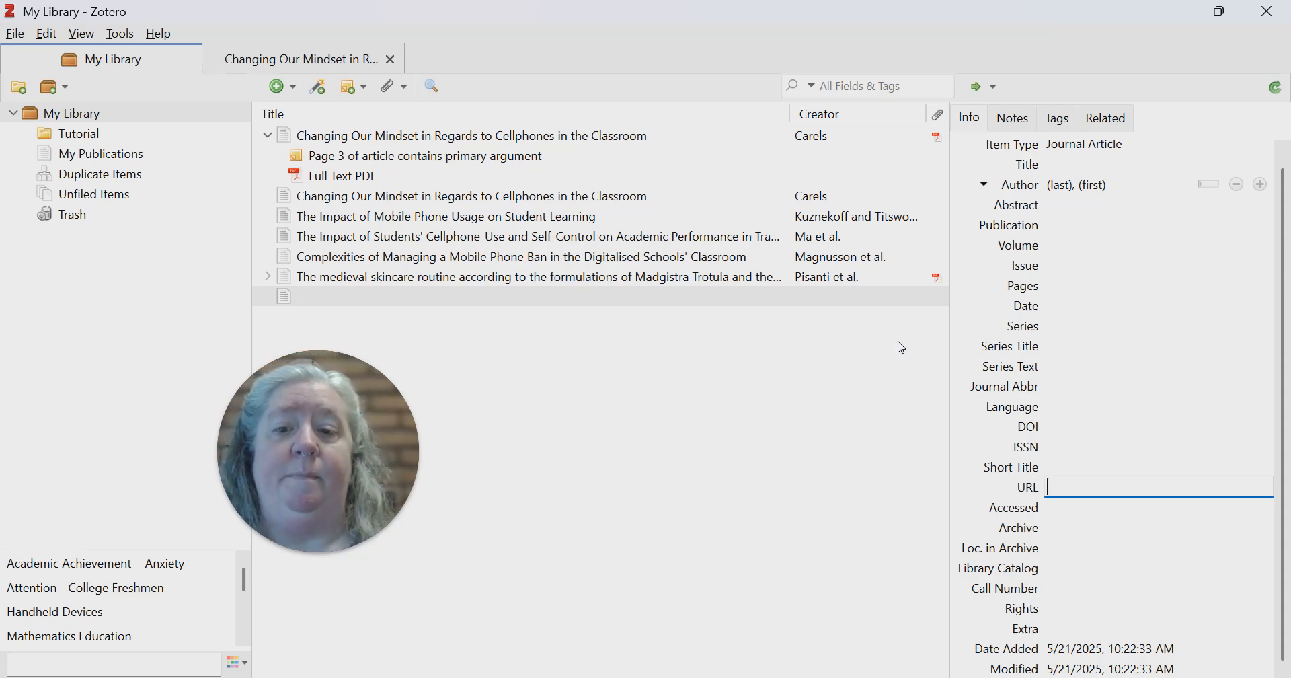
- Review the blank journal article's options for attaching a link to a URI, a stored file copy or a file link
right_click(304, 304)
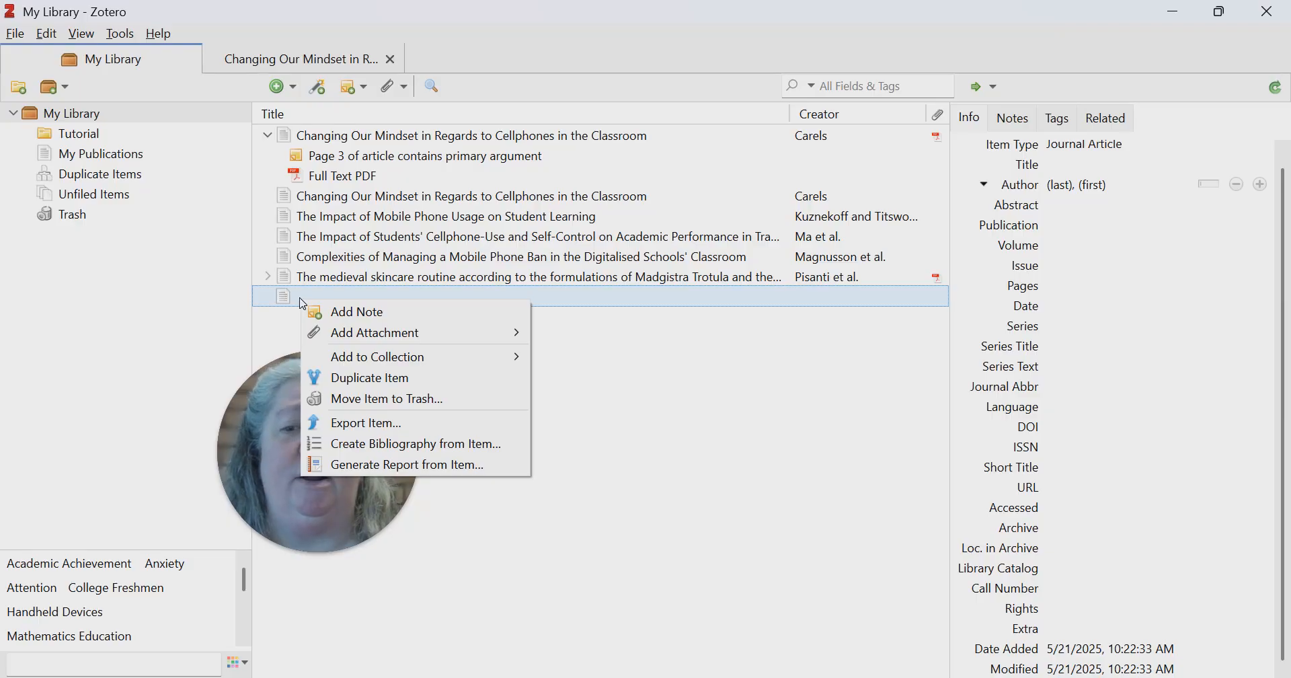
mouse_move(341, 338)
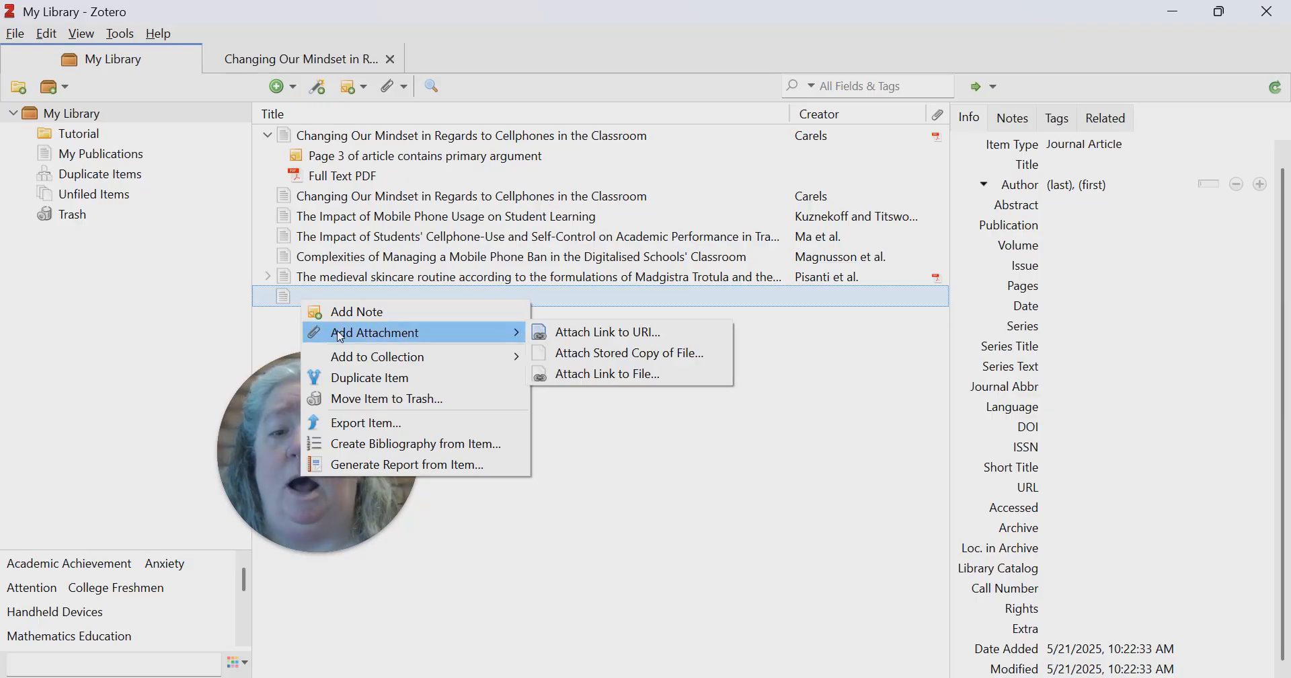
click(594, 219)
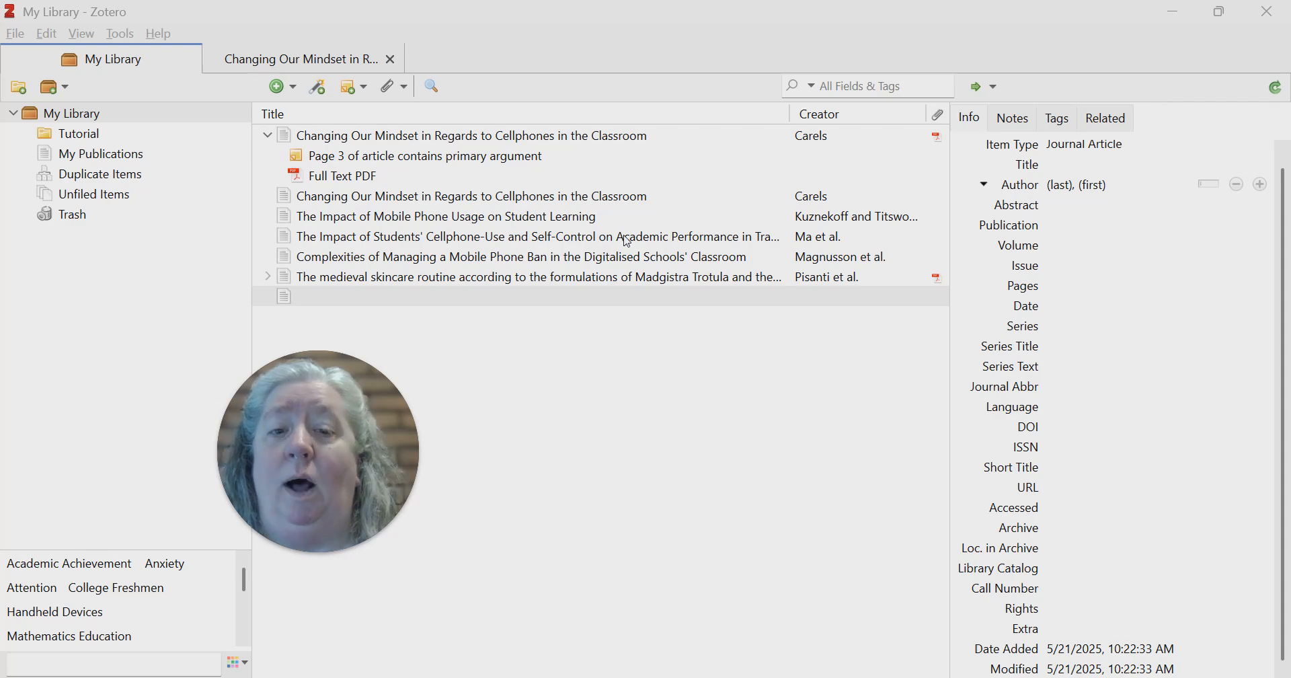
- View the entry box for adding items by ISBN, DOI, PMID, arXiv ID or ADS Bibcode, and dismiss it without entering anything
click(319, 89)
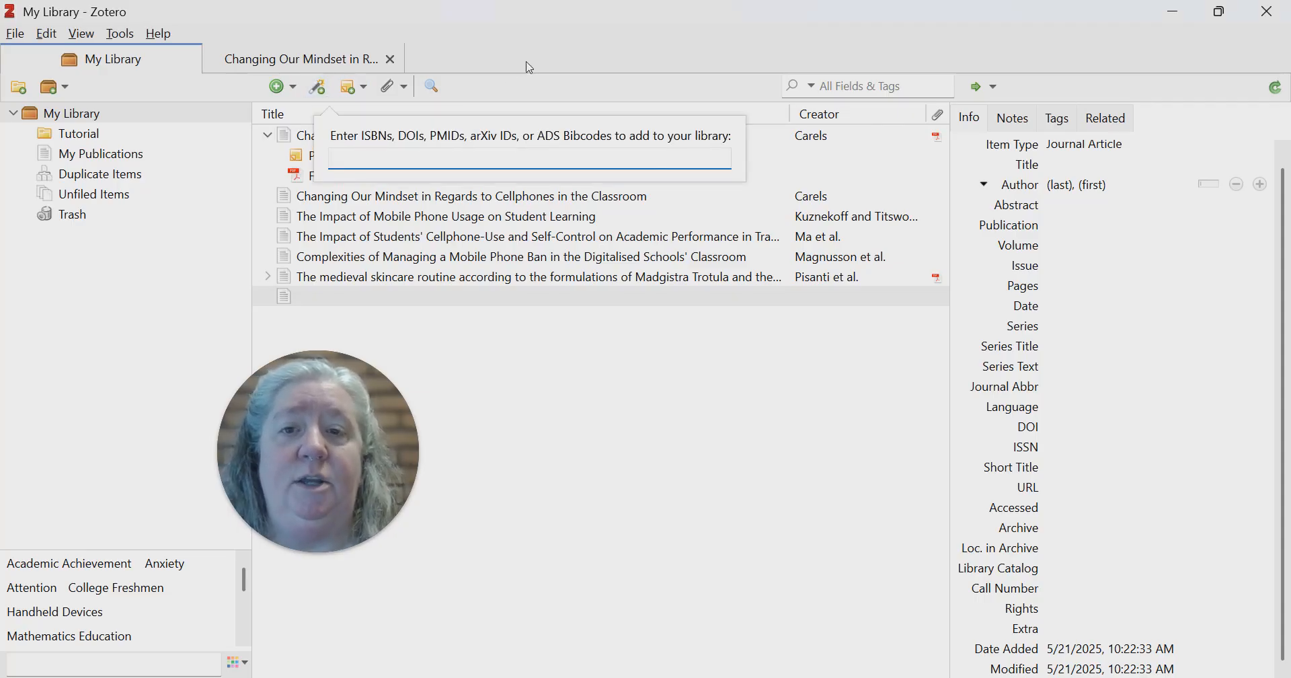
click(690, 64)
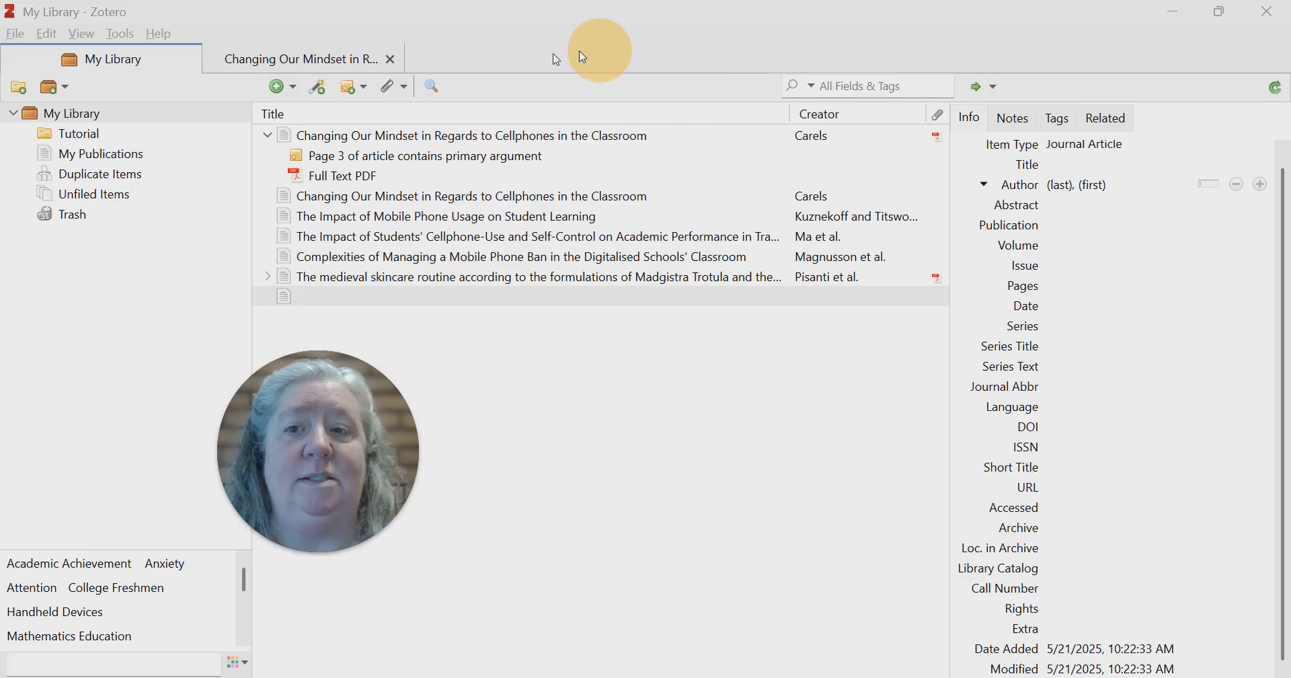
click(318, 94)
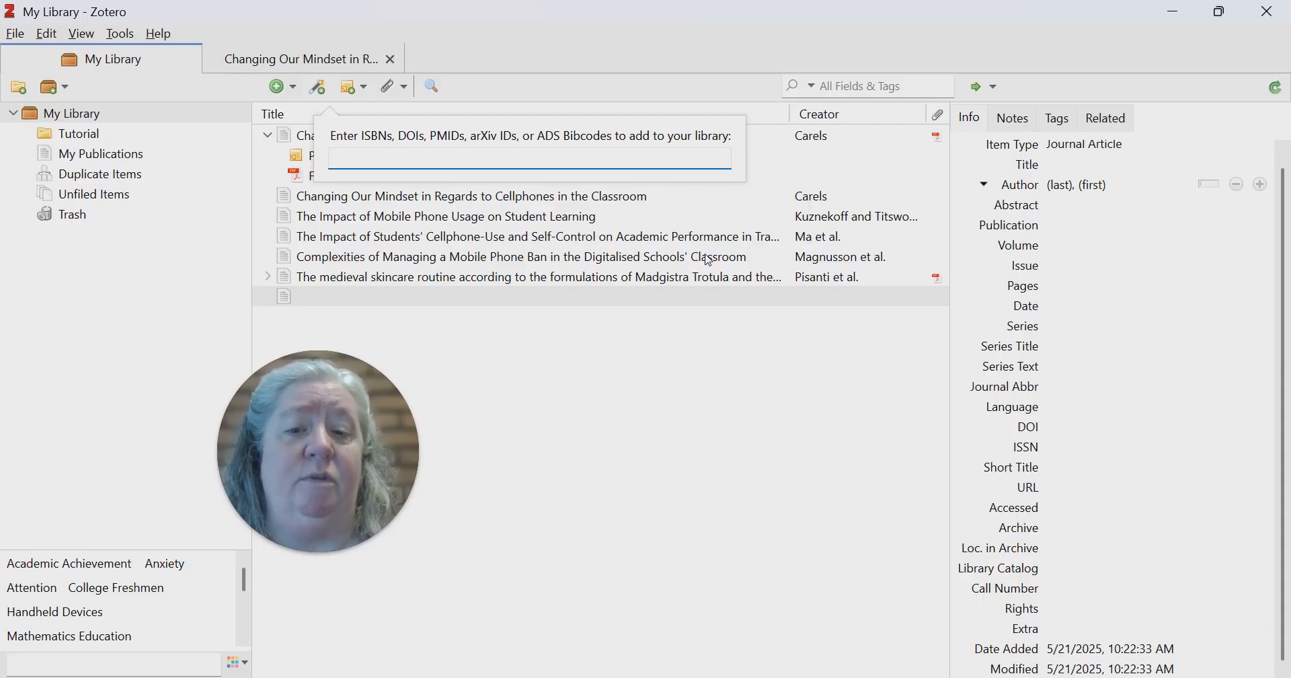
click(421, 304)
- Select the second "Changing Our Mindset in Regards to Cellphones in the Classroom" article and examine its citation information from abstract to URL
mouse_move(371, 198)
mouse_down()
mouse_move(344, 138)
mouse_move(355, 203)
mouse_up()
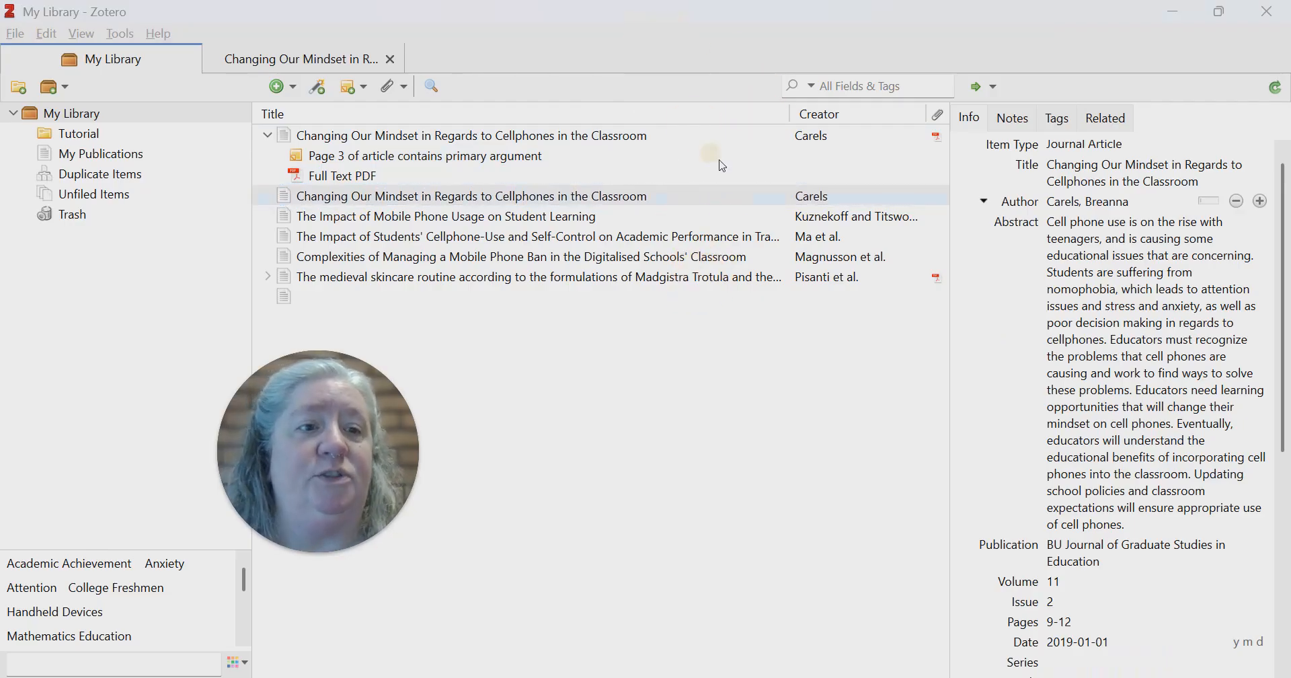
scroll(1027, 276, down, 4)
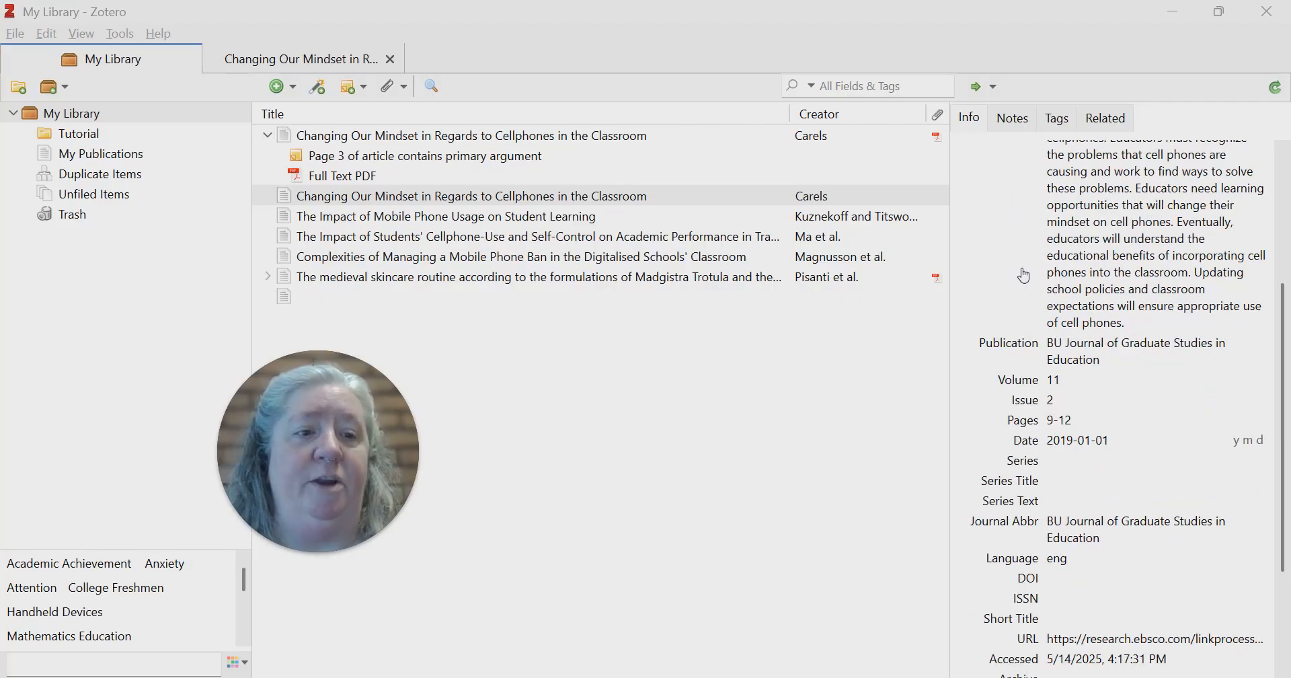
scroll(1025, 276, down, 1)
scroll(1025, 276, up, 5)
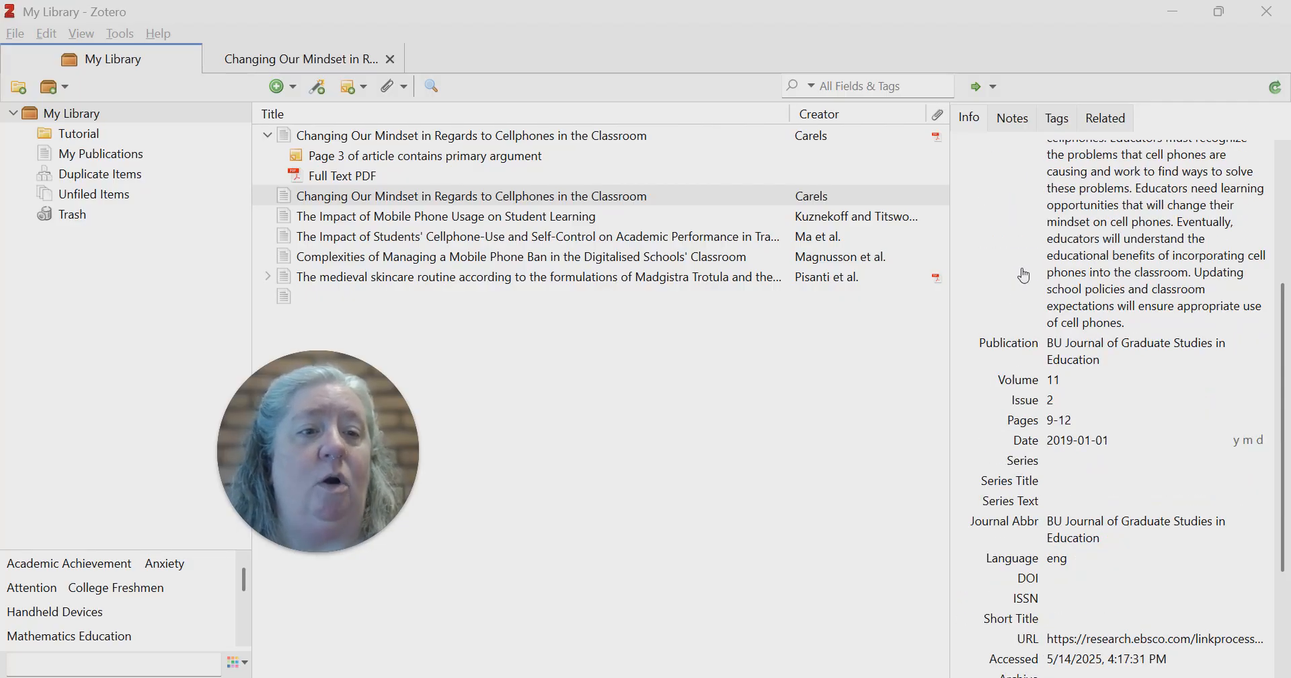
scroll(1025, 276, up, 1)
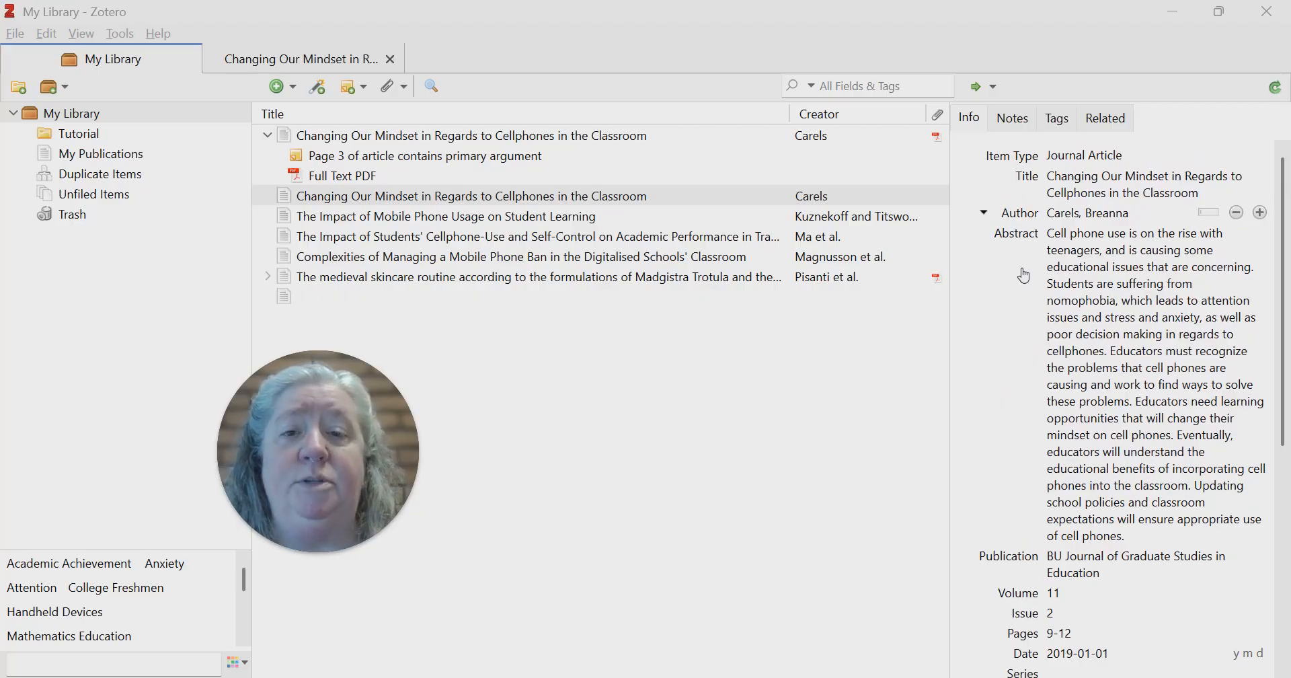
scroll(1025, 276, down, 3)
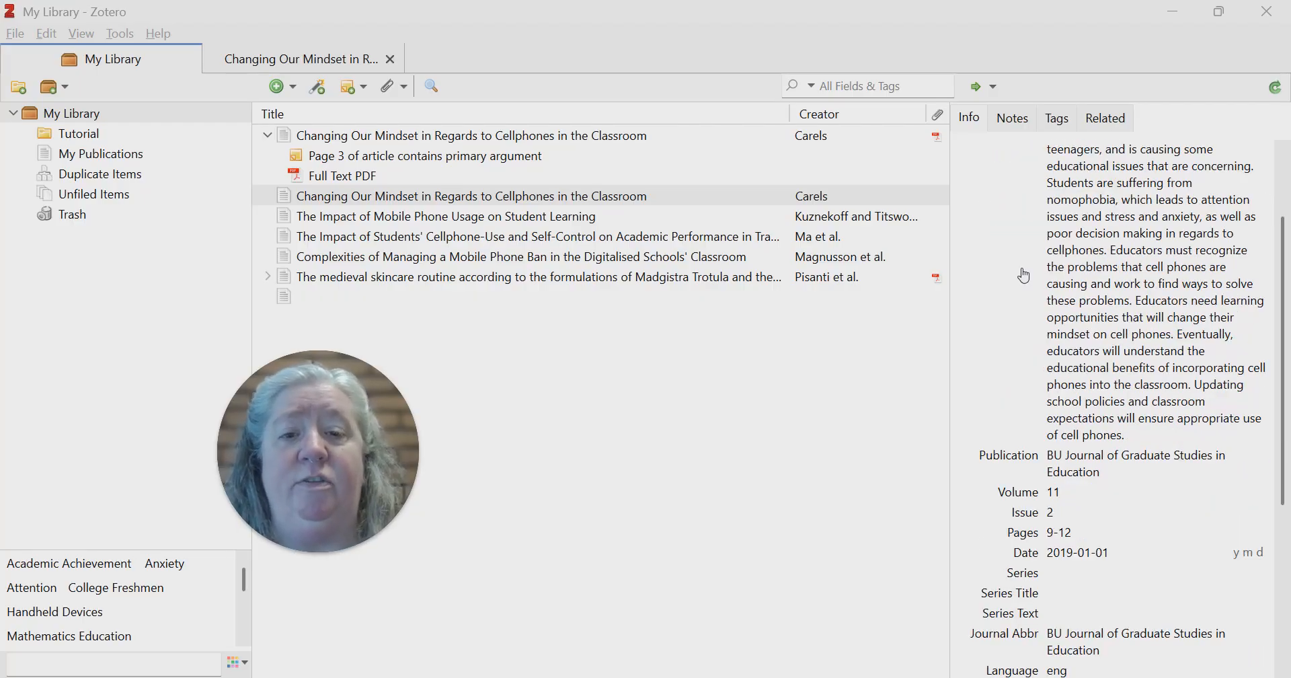
scroll(1025, 276, up, 3)
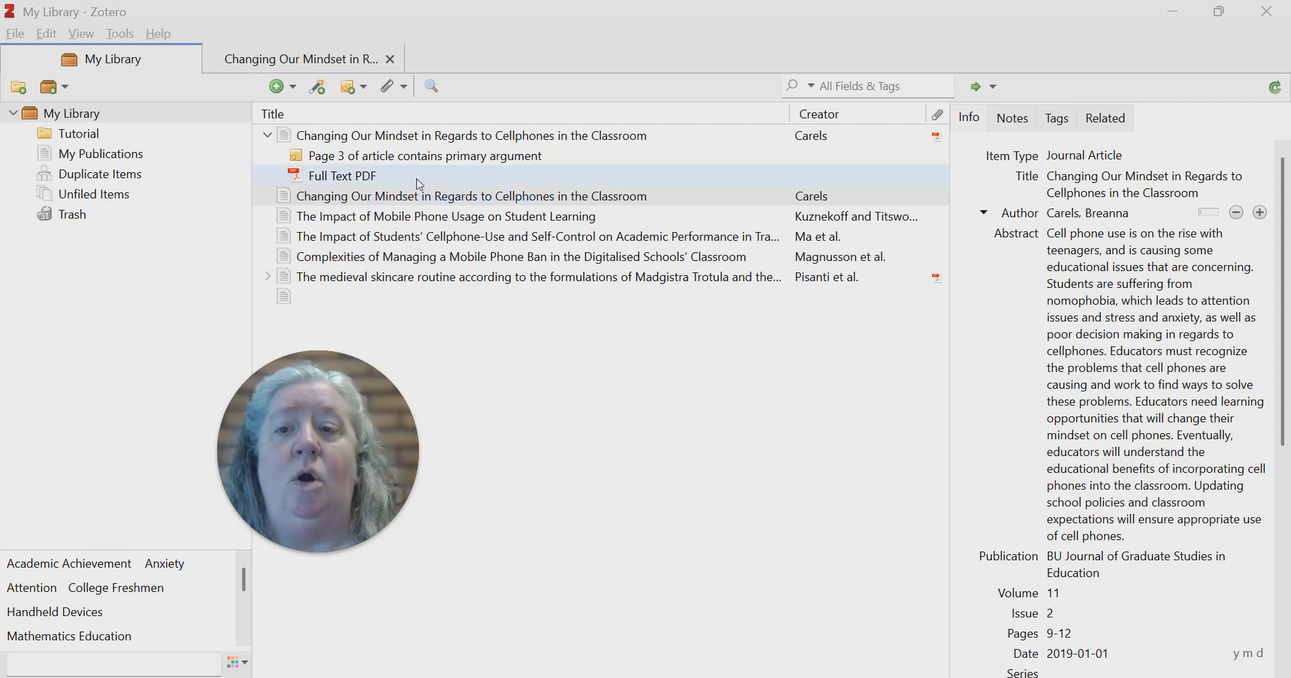
- Review the citation style and output options for creating a bibliography from the second cellphones article, and close them without creating one
right_click(411, 206)
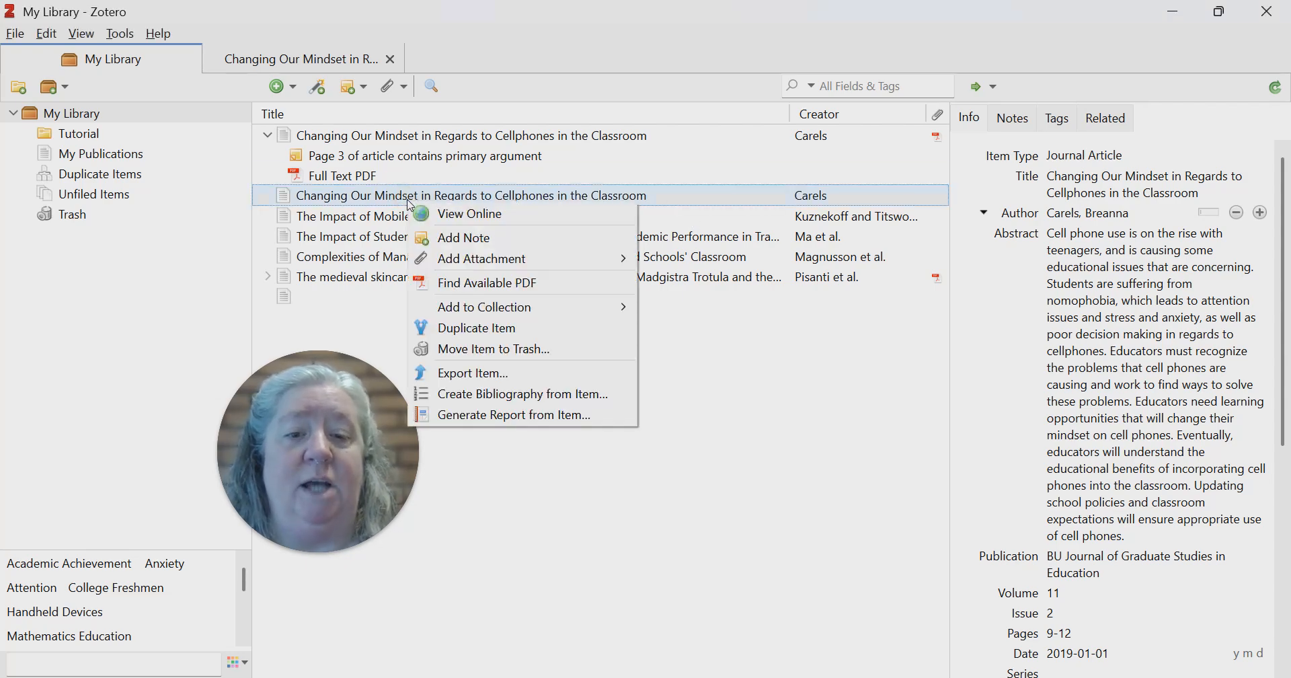
click(529, 402)
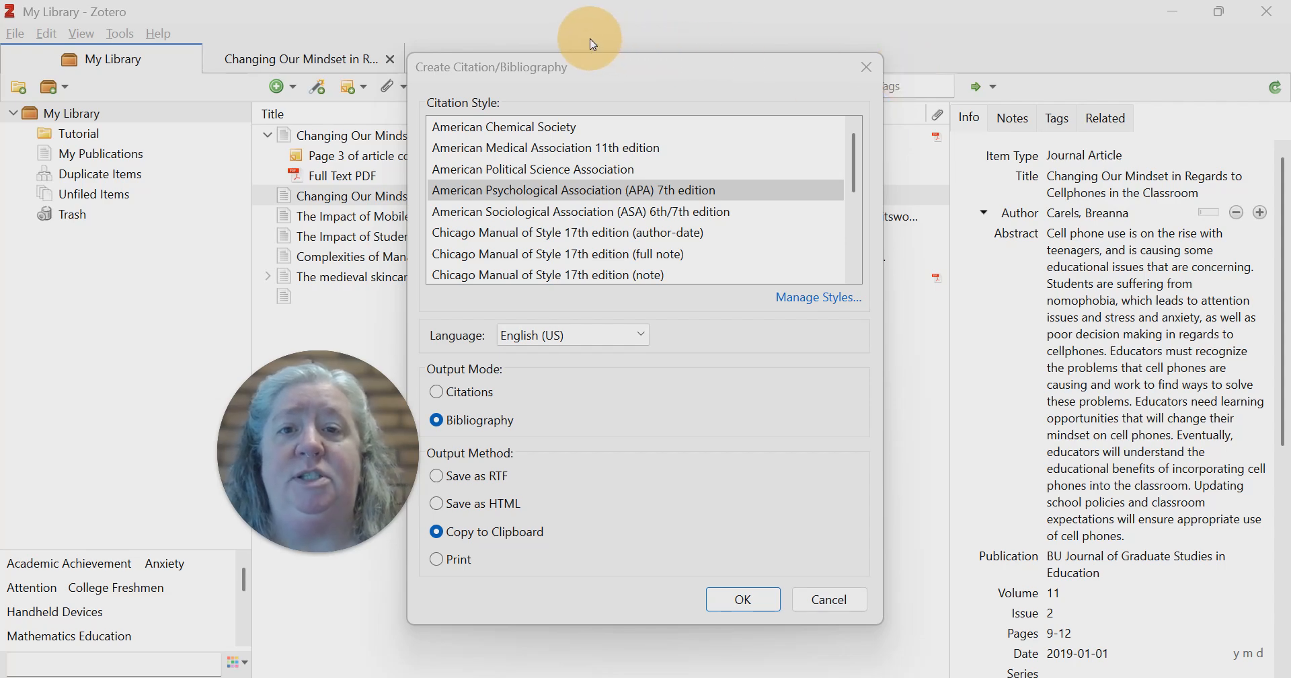
click(864, 67)
click(694, 28)
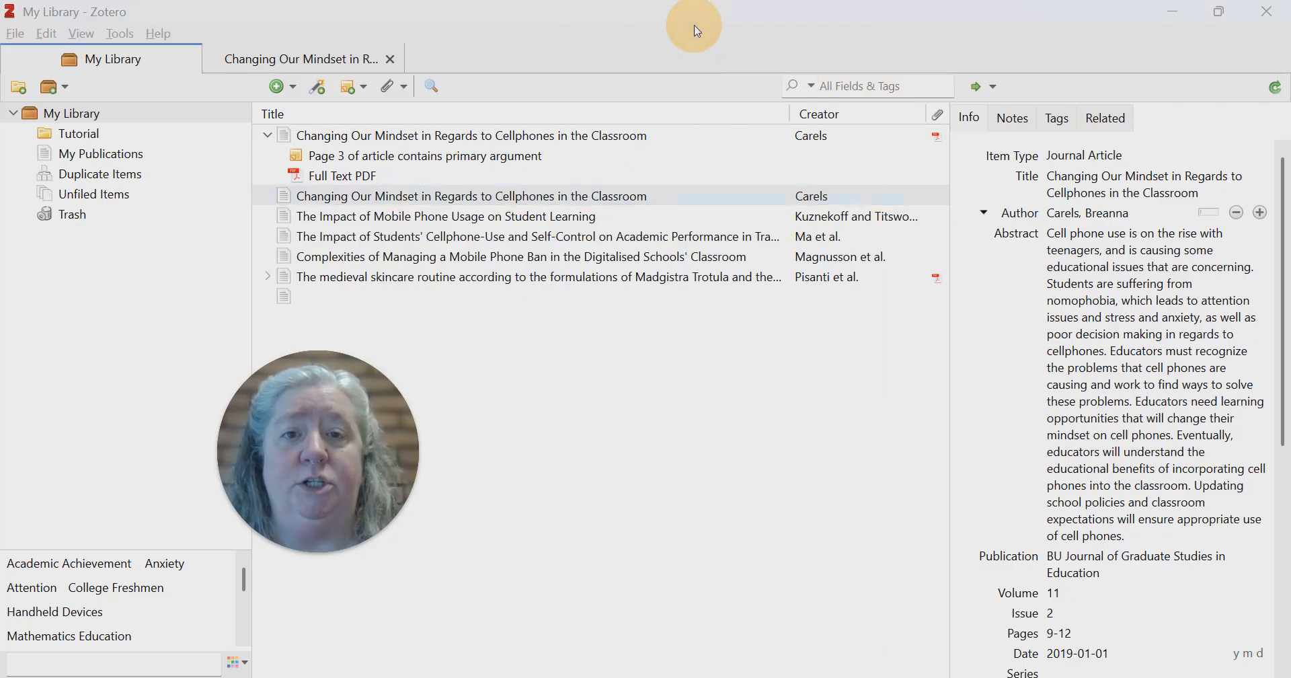